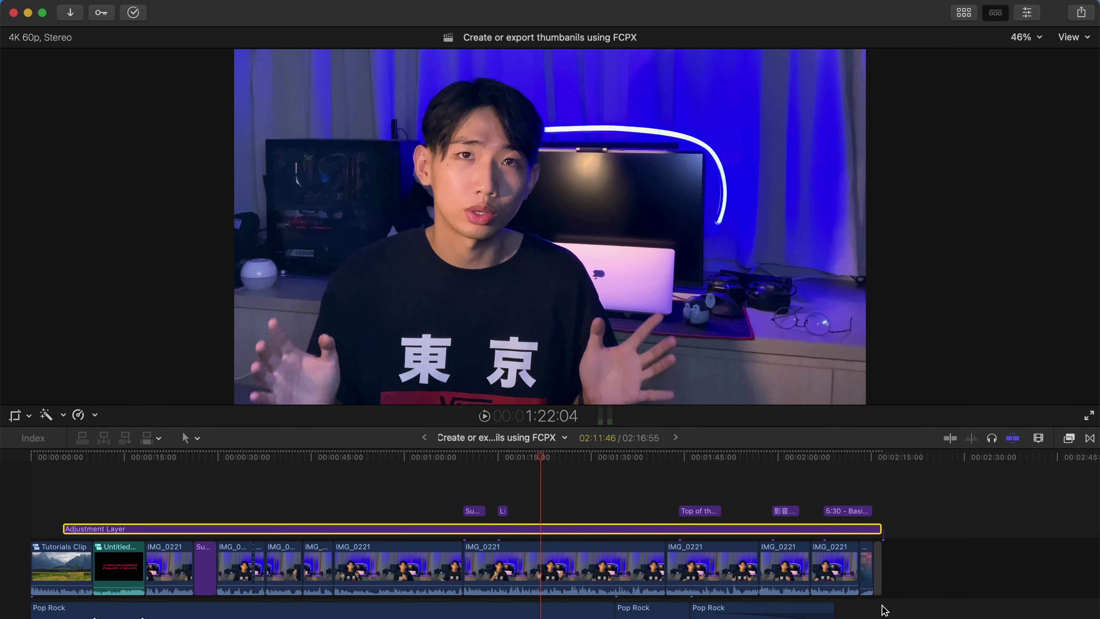
# - Place the playhead on the presenter frame near 1:23 to use as the thumbnail
pyautogui.click(547, 456)
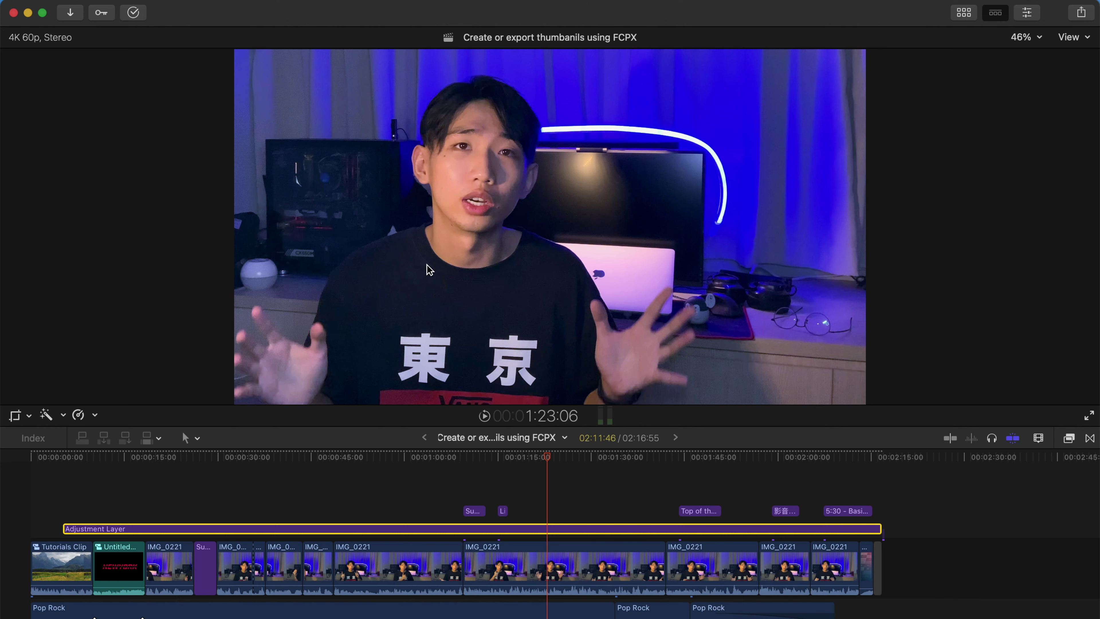
pyautogui.click(1087, 14)
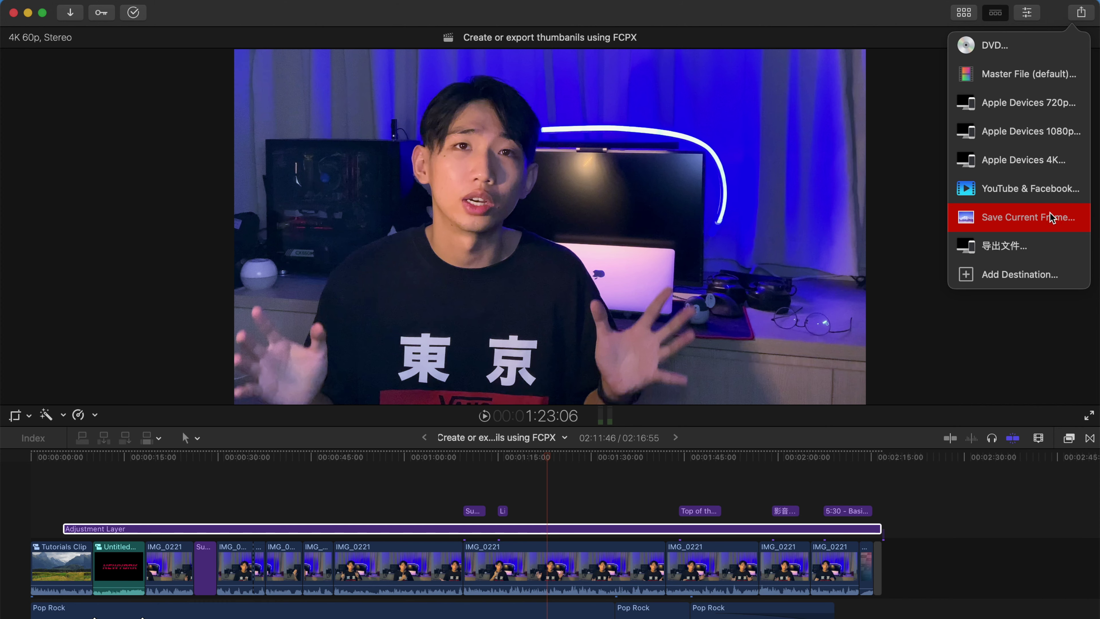
pyautogui.click(1014, 286)
pyautogui.click(252, 268)
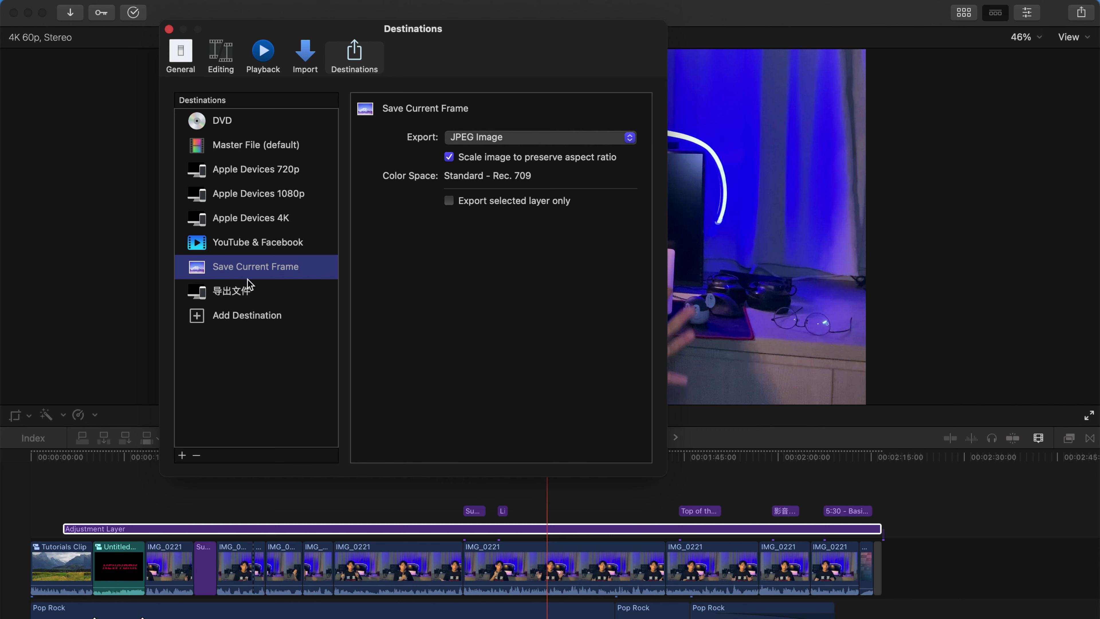
pyautogui.click(249, 313)
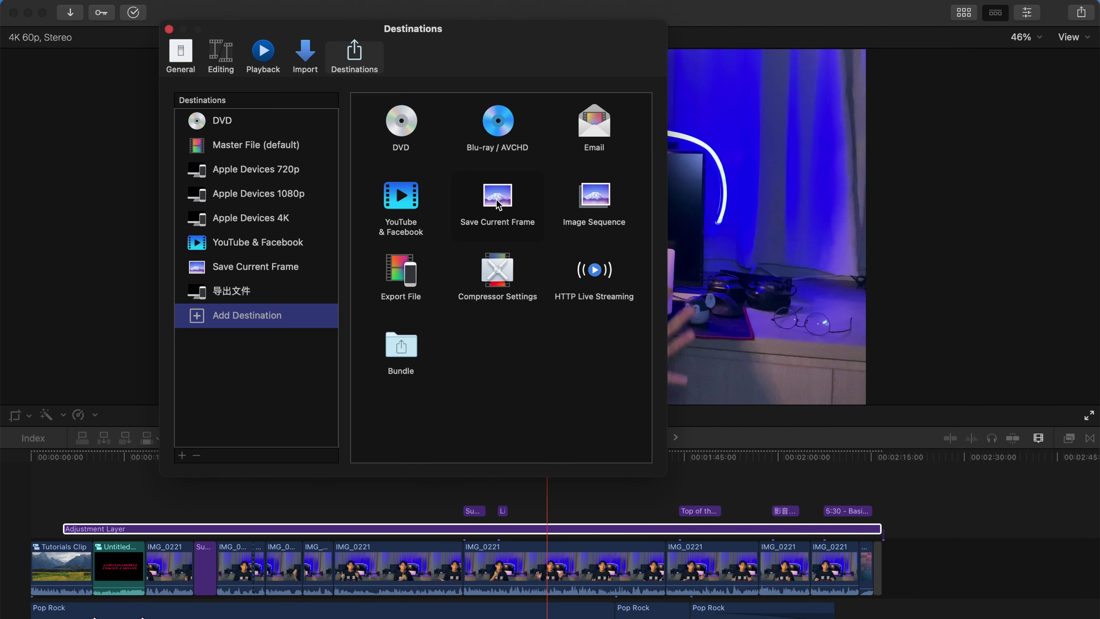
pyautogui.click(168, 29)
# - Choose Share > Save Current Frame and keep JPEG Image as the export format in Settings
pyautogui.click(1081, 13)
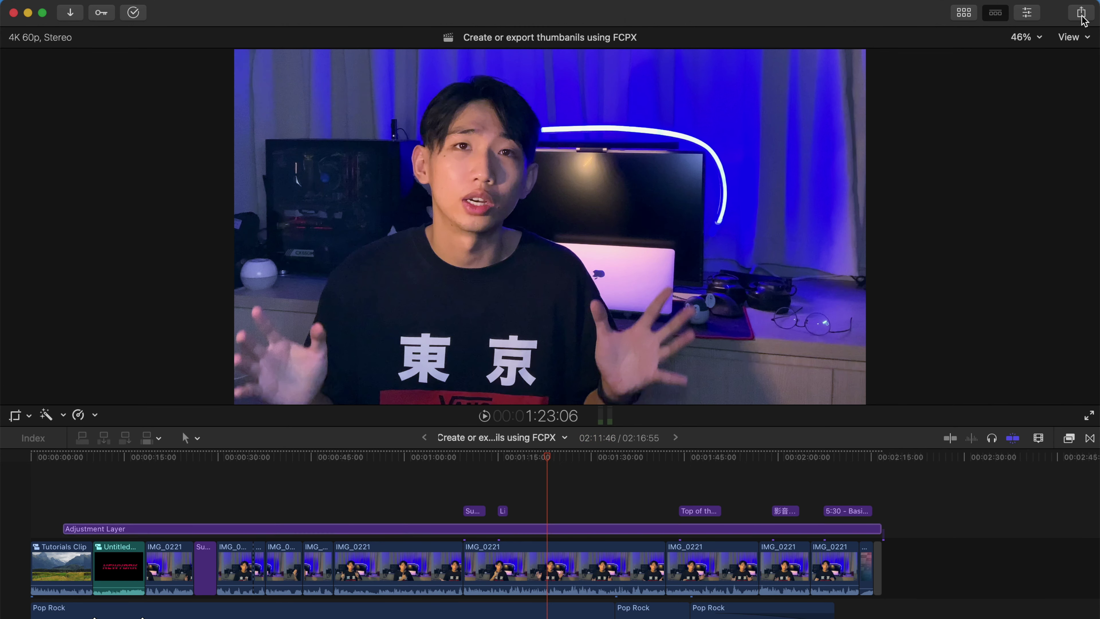
pyautogui.click(979, 226)
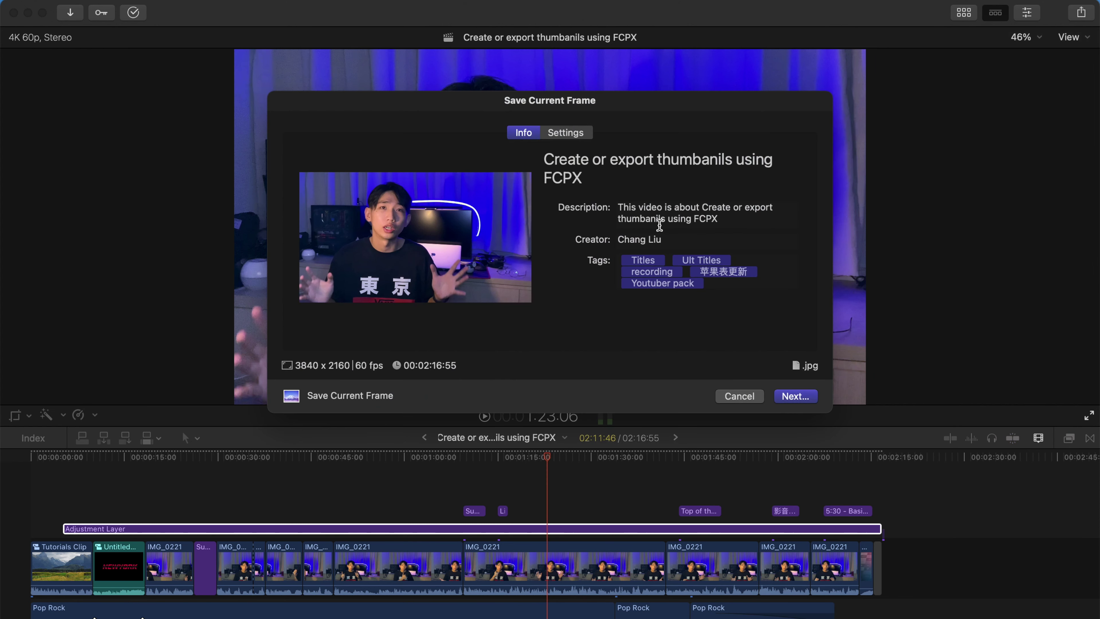
pyautogui.click(571, 132)
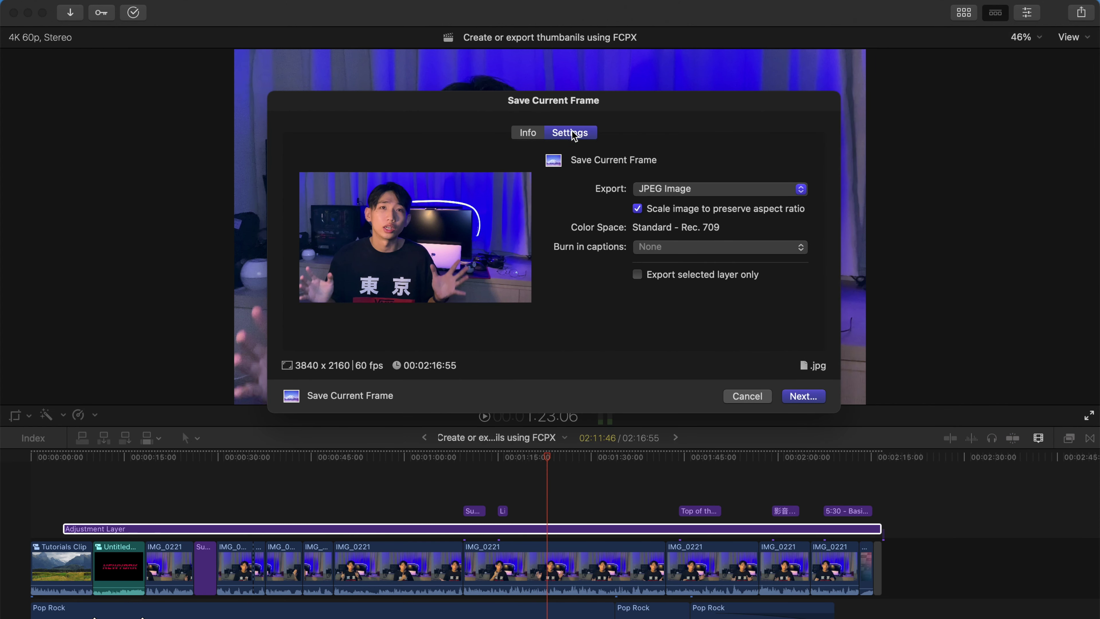
pyautogui.click(729, 193)
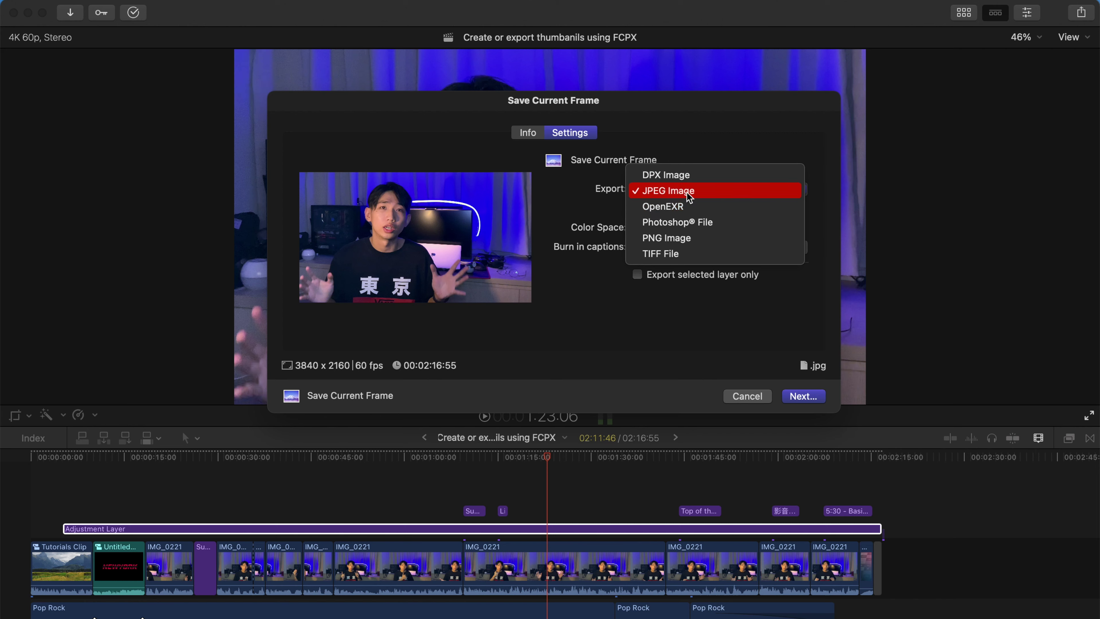
pyautogui.click(707, 192)
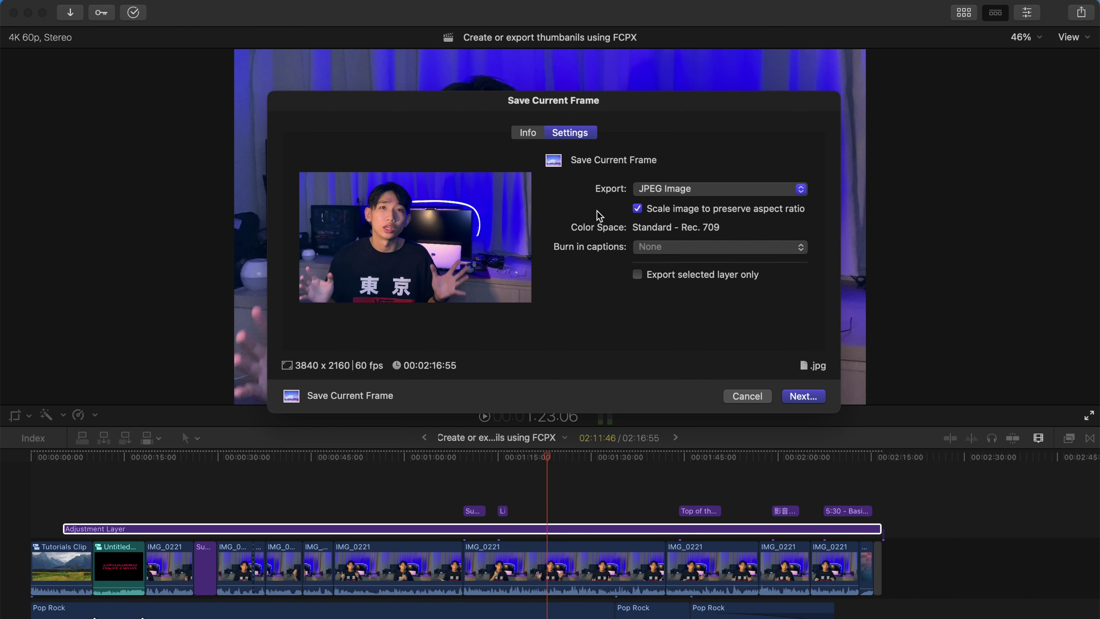
pyautogui.click(693, 193)
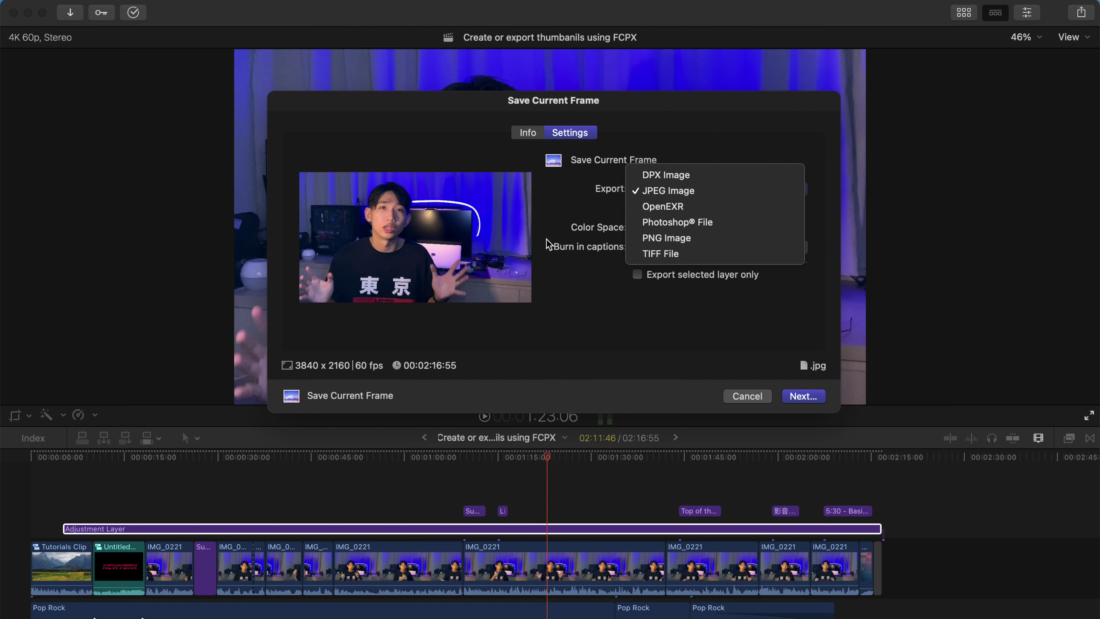
pyautogui.click(594, 294)
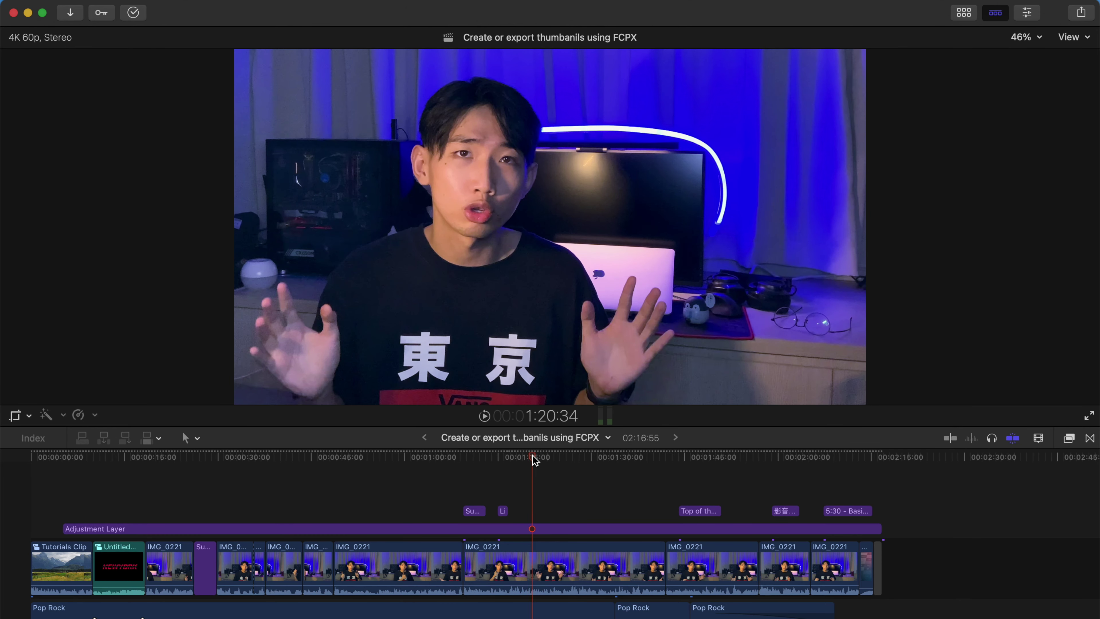
# - Return to frame 1:20:20 and combine every timeline clip, title and audio into a compound clip
pyautogui.moveTo(534, 459); pyautogui.dragTo(530, 459)
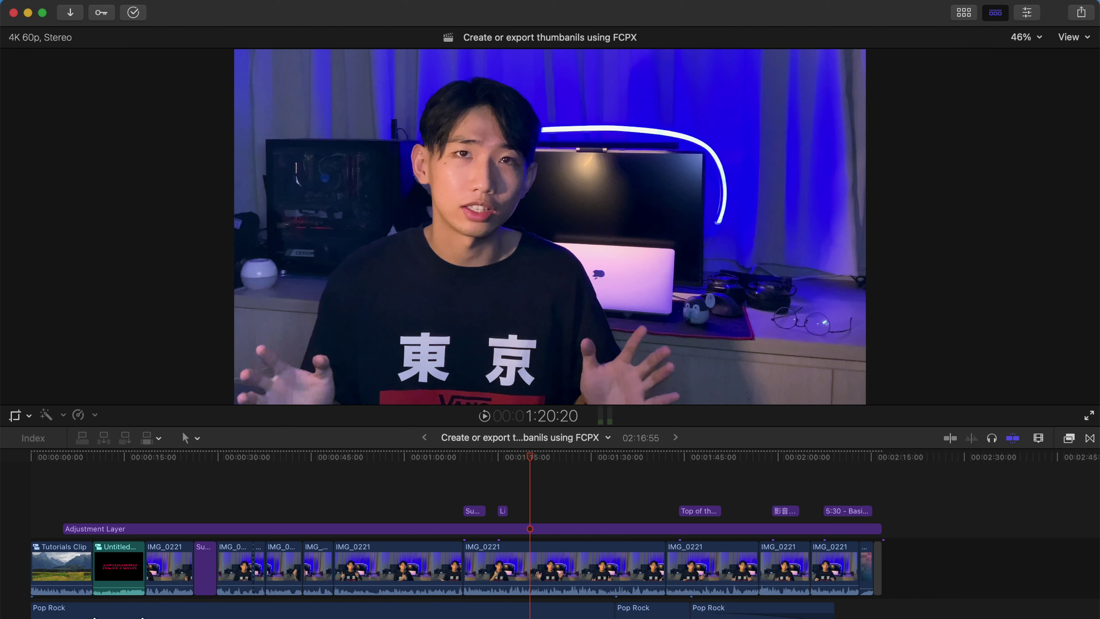
pyautogui.moveTo(848, 615); pyautogui.dragTo(86, 477)
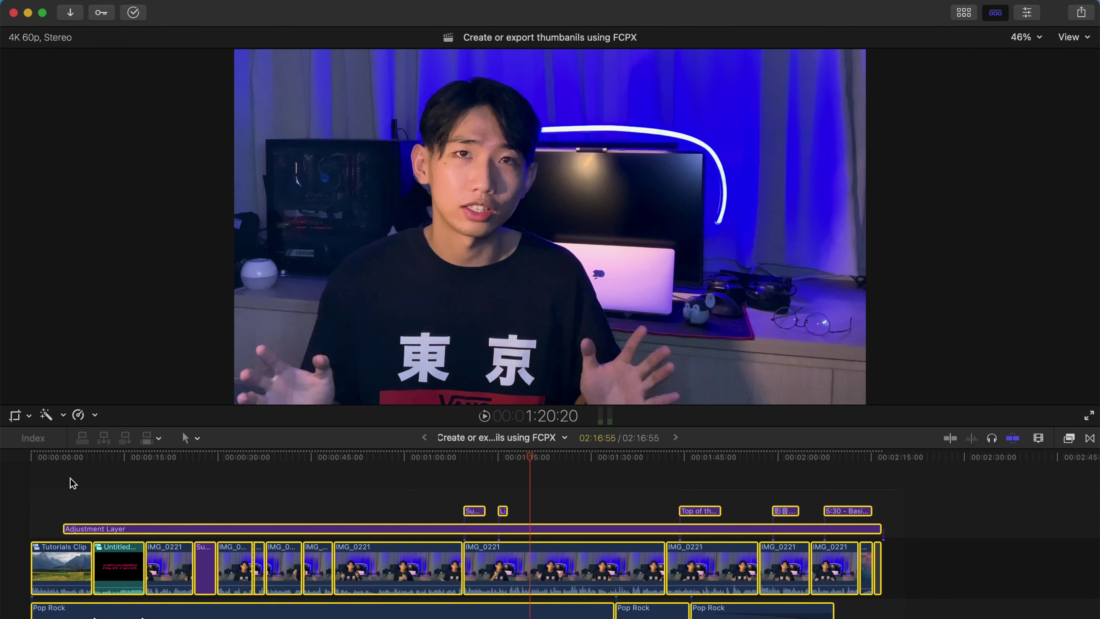
pyautogui.hotkey('alt', 'g')
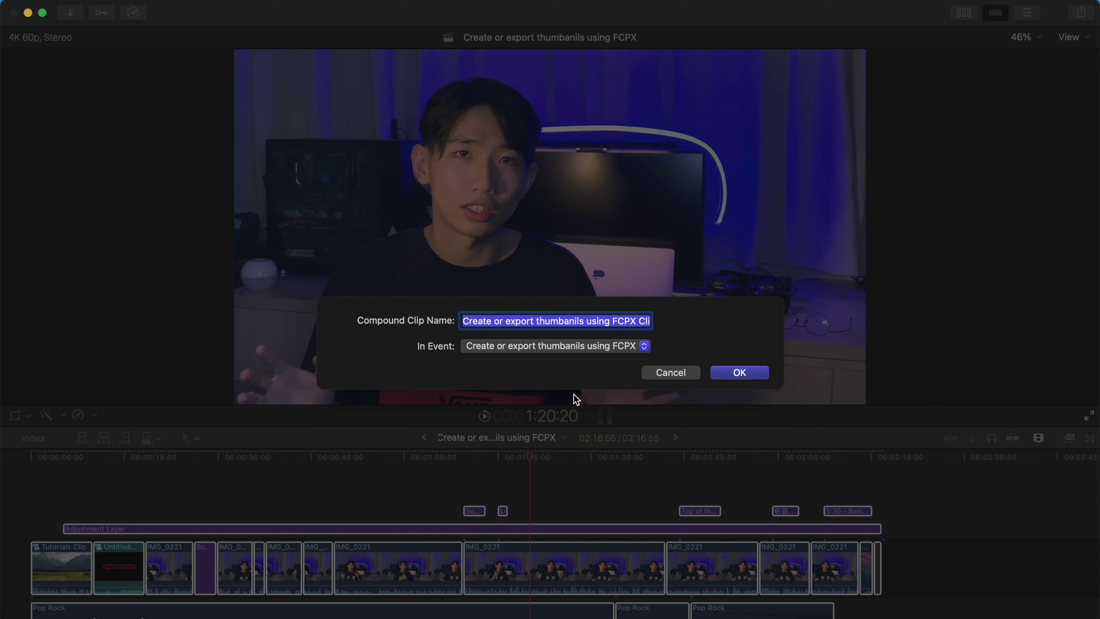
pyautogui.click(755, 376)
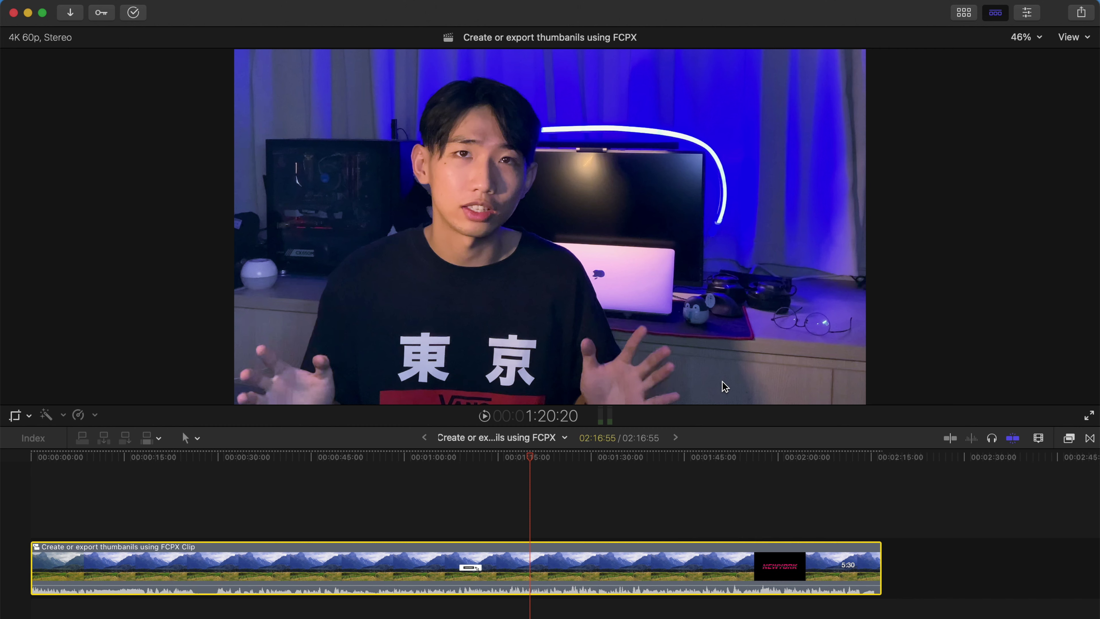
# - Insert a 4-second freeze frame of the presenter and select it
pyautogui.hotkey('alt', 'f')
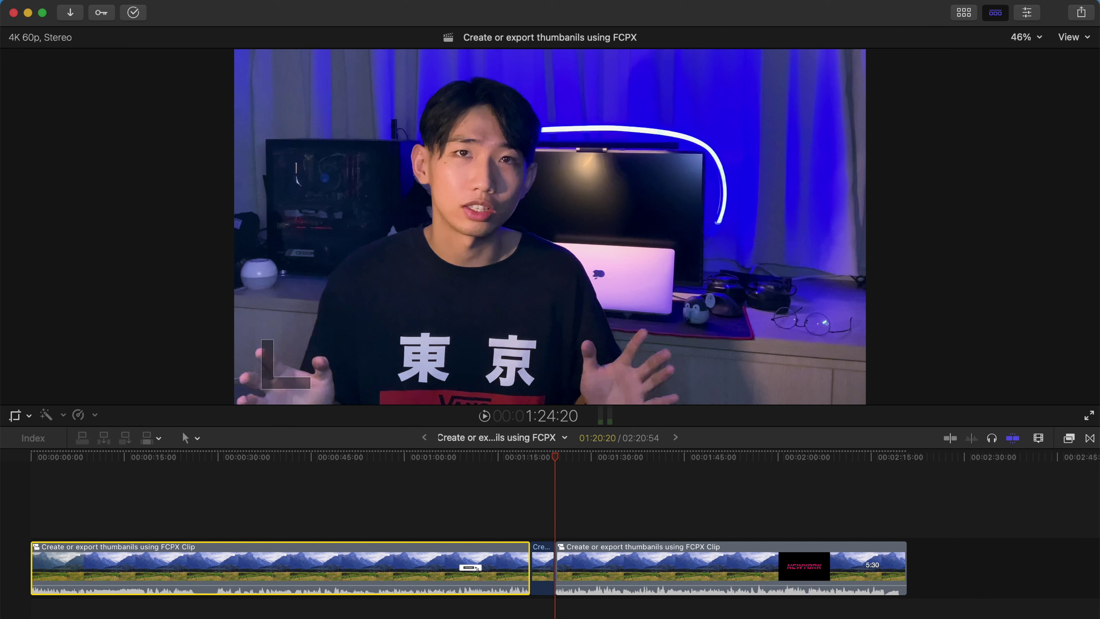
pyautogui.click(543, 458)
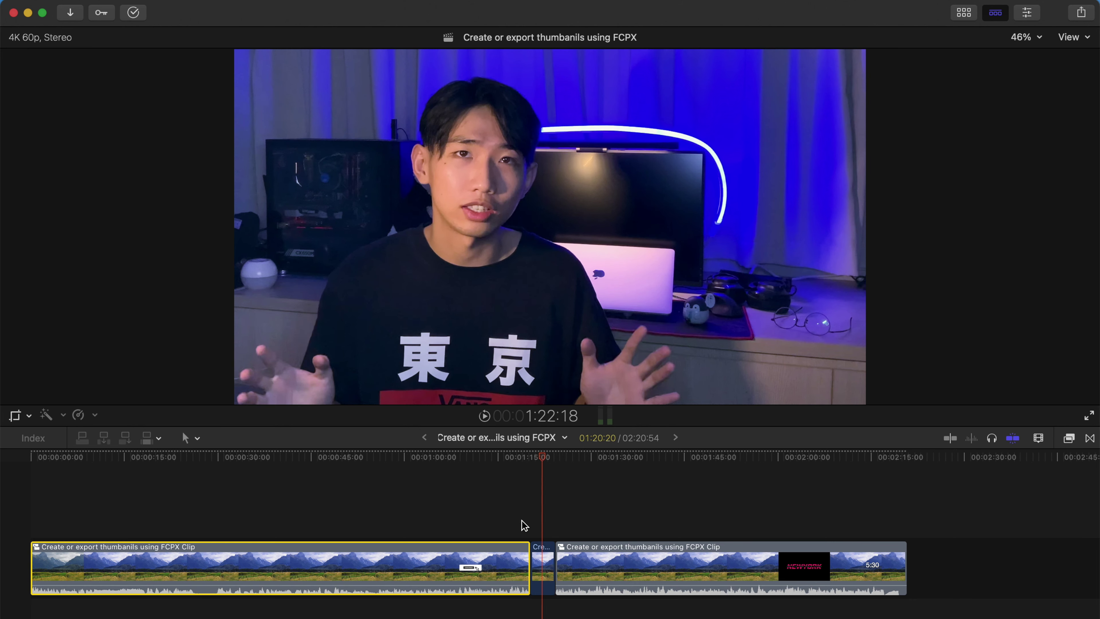
pyautogui.click(542, 569)
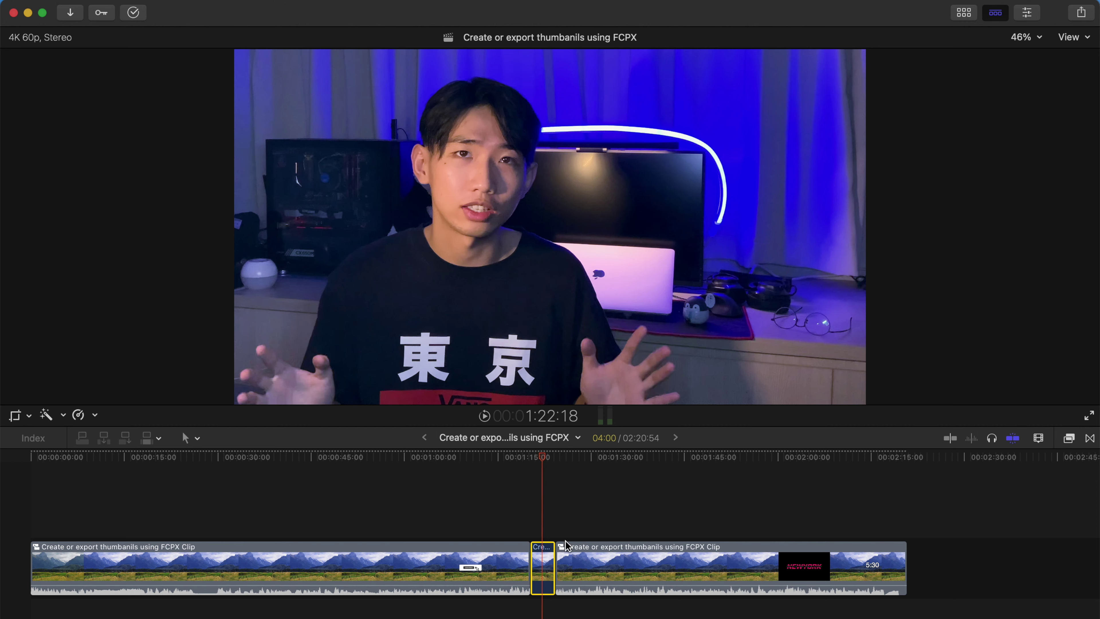
# - Start a new project named Thumbnail in the tutorial's event with 1080p HD format
pyautogui.click(964, 14)
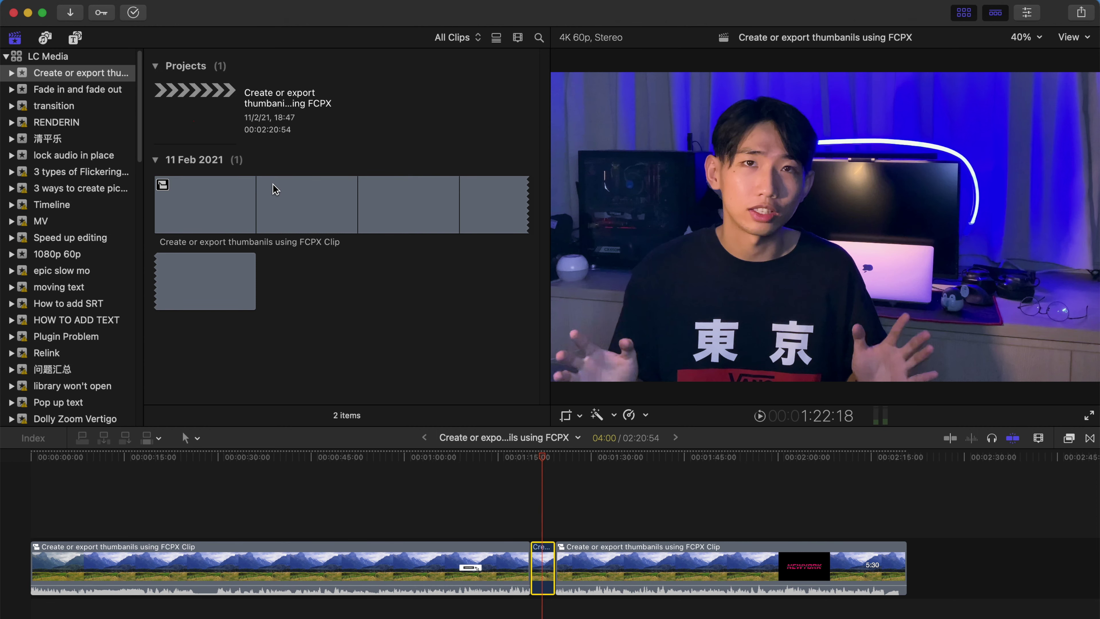
pyautogui.rightClick(100, 80)
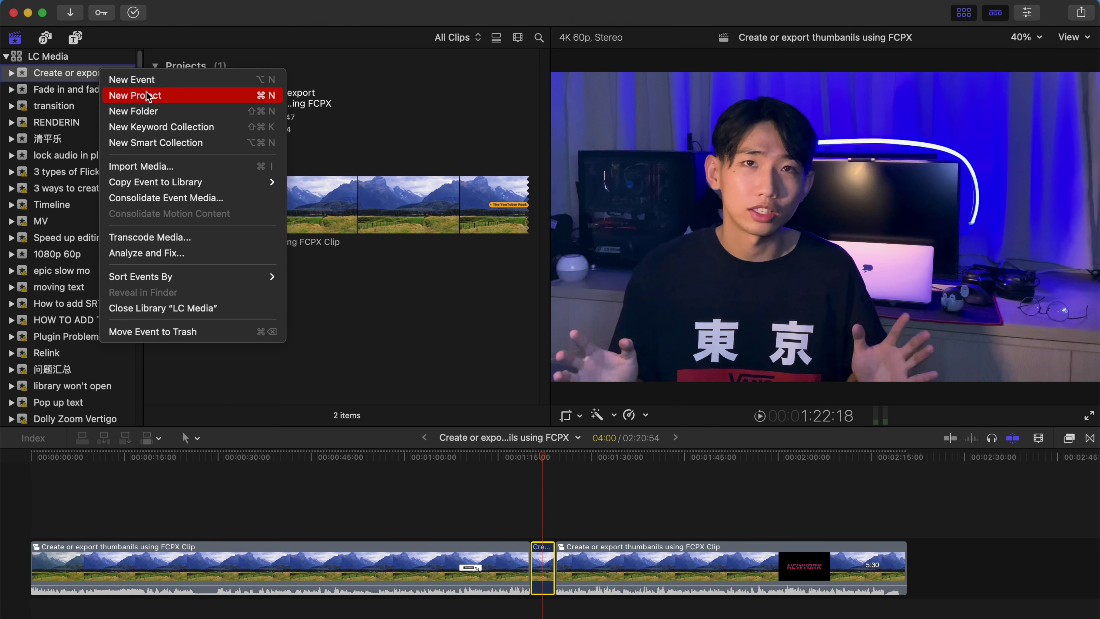
pyautogui.click(145, 96)
pyautogui.write('Thumbnail')
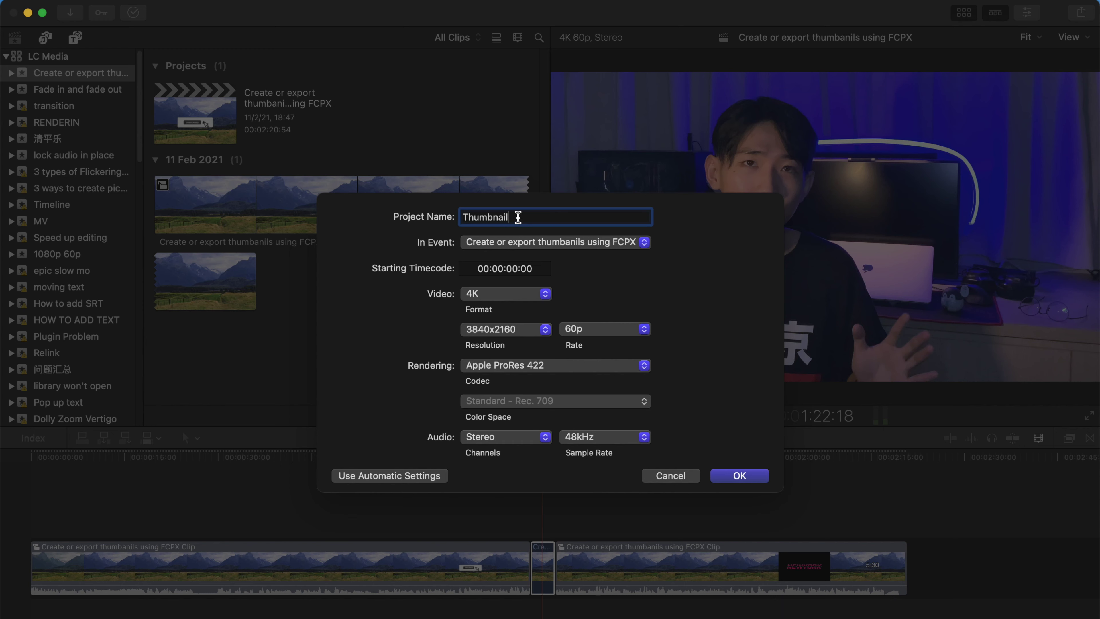
pyautogui.click(517, 293)
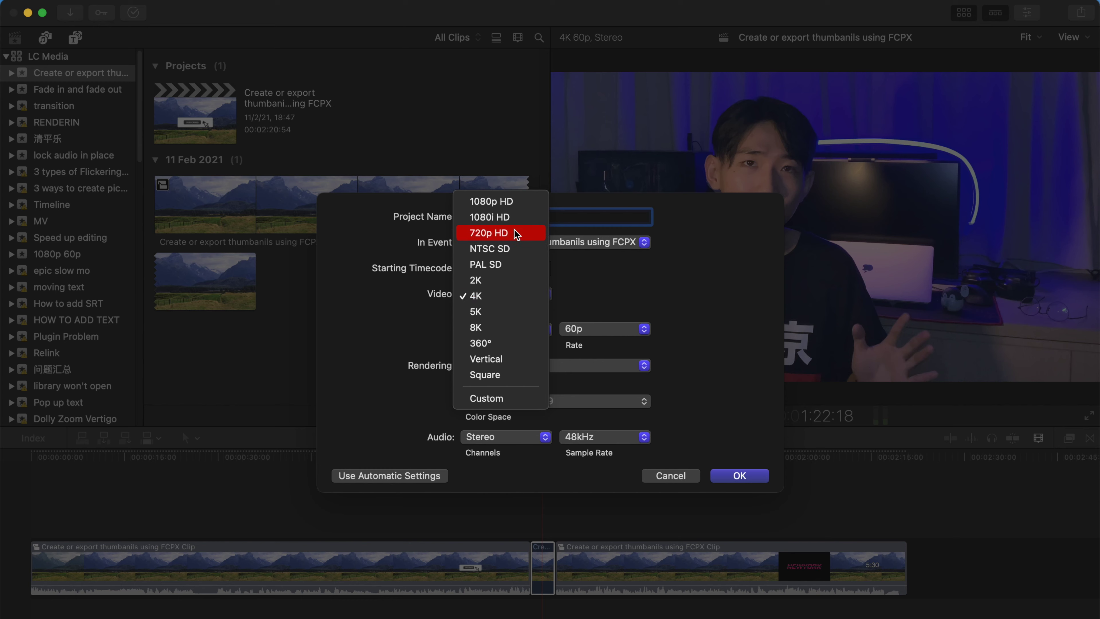
pyautogui.click(481, 202)
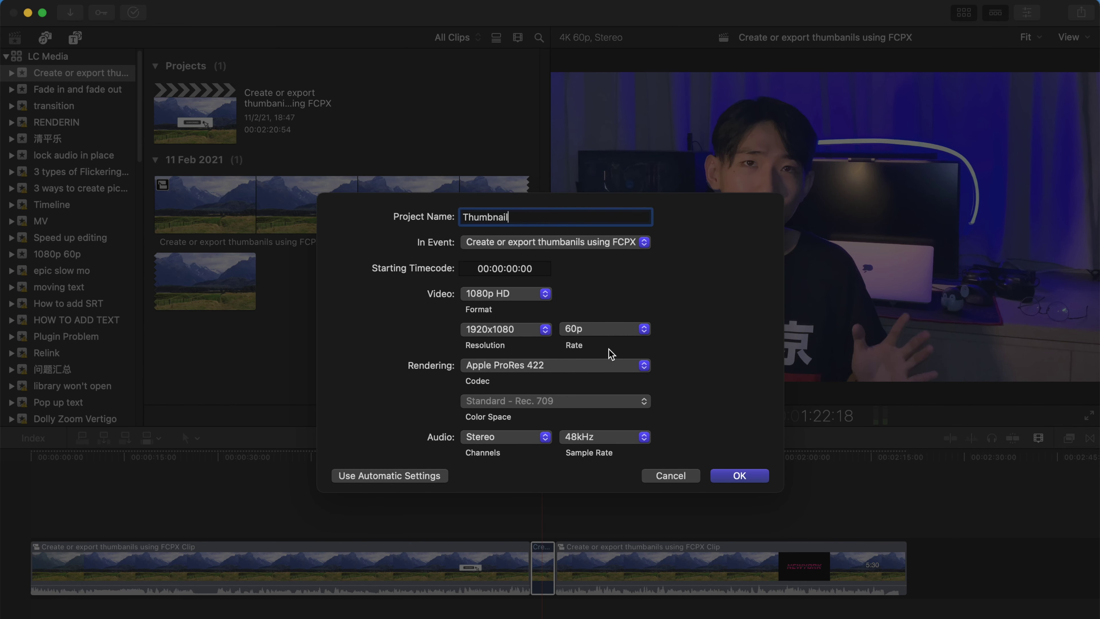
# - Create the Thumbnail project, paste the freeze frame into it, and zoom the timeline to fit
pyautogui.click(748, 476)
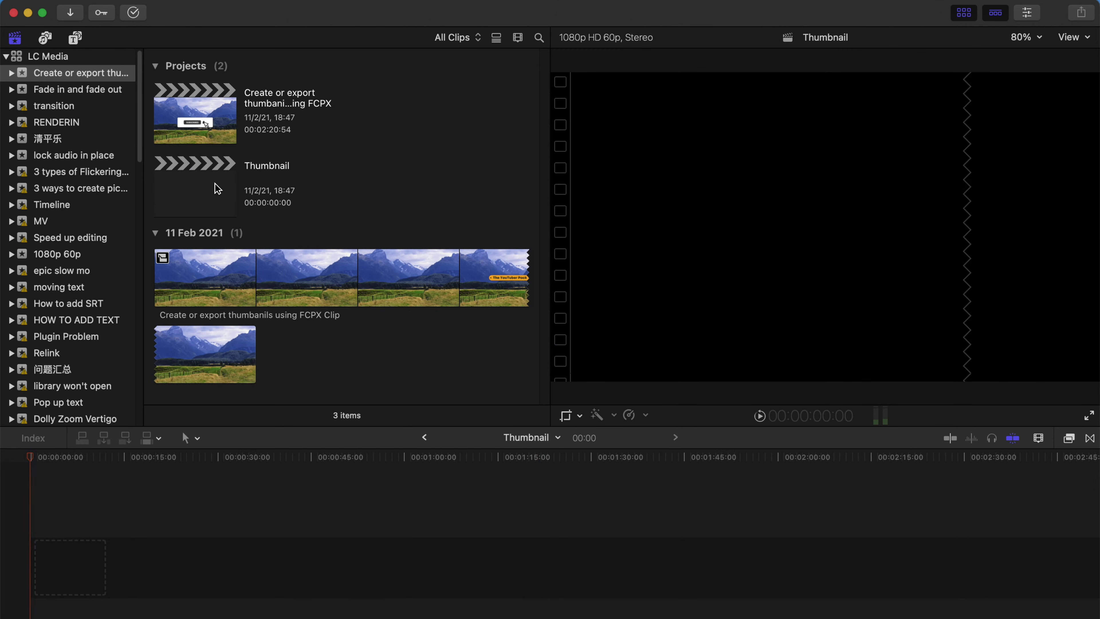
pyautogui.click(215, 185)
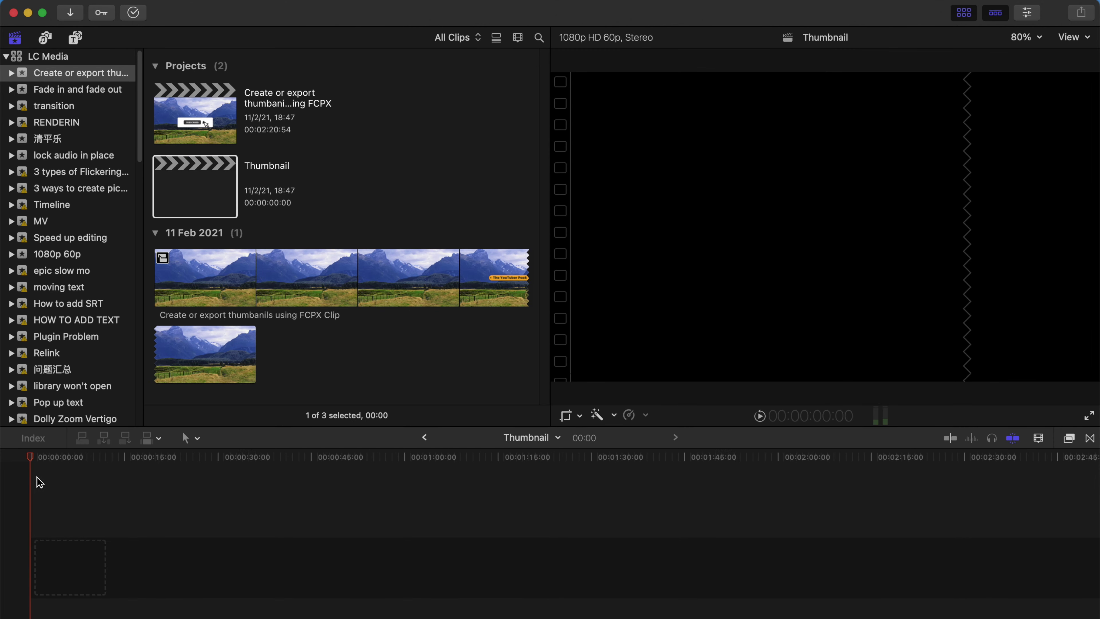
pyautogui.press('super+v')
pyautogui.click(41, 465)
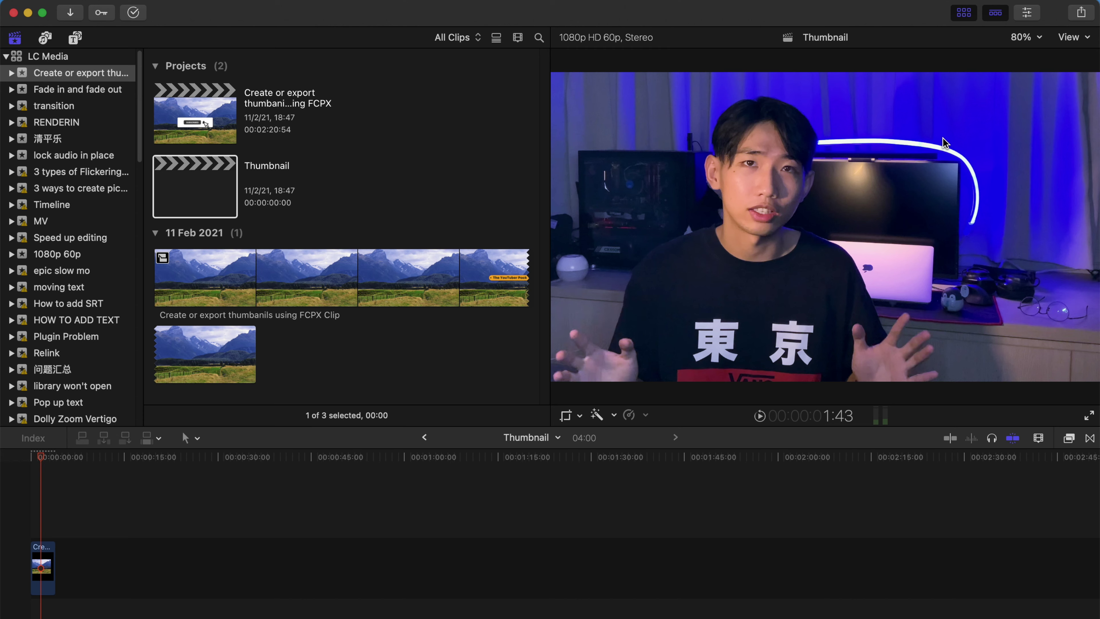
pyautogui.press('super+equal')
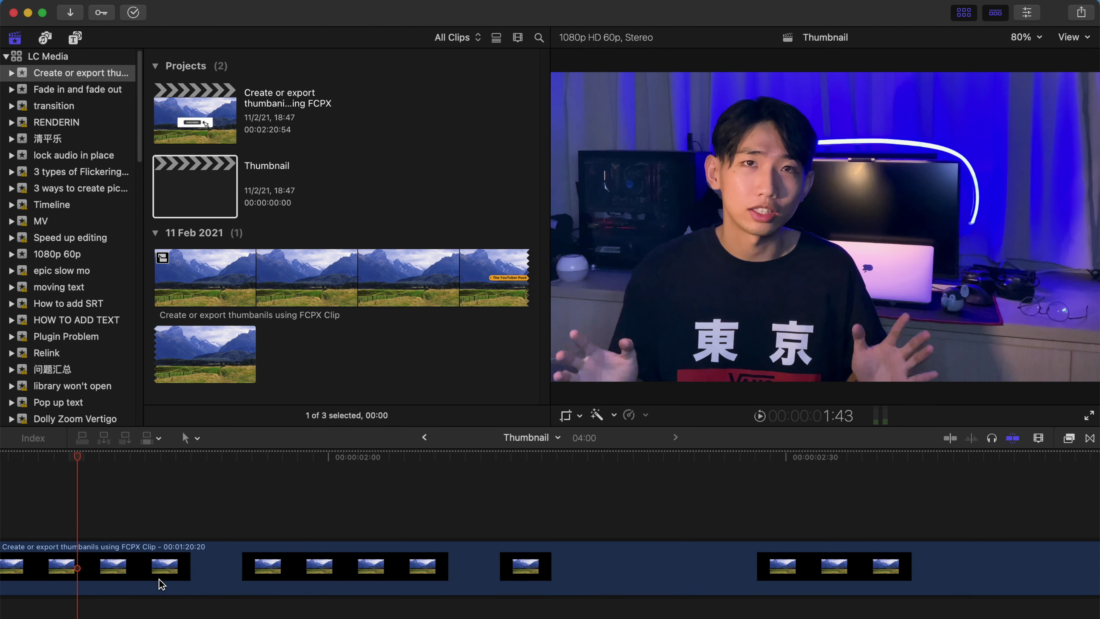
pyautogui.hscroll(-3, 159, 579)
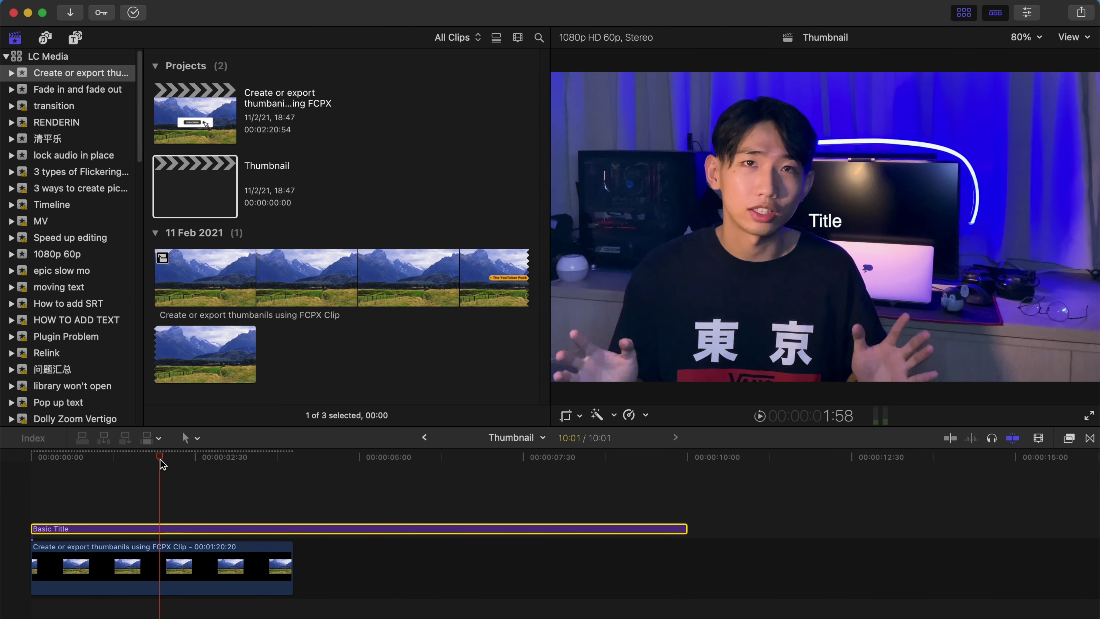
# - Select the Title text at 1:34, hide the media library, and show its inspector
pyautogui.moveTo(160, 460); pyautogui.dragTo(134, 460)
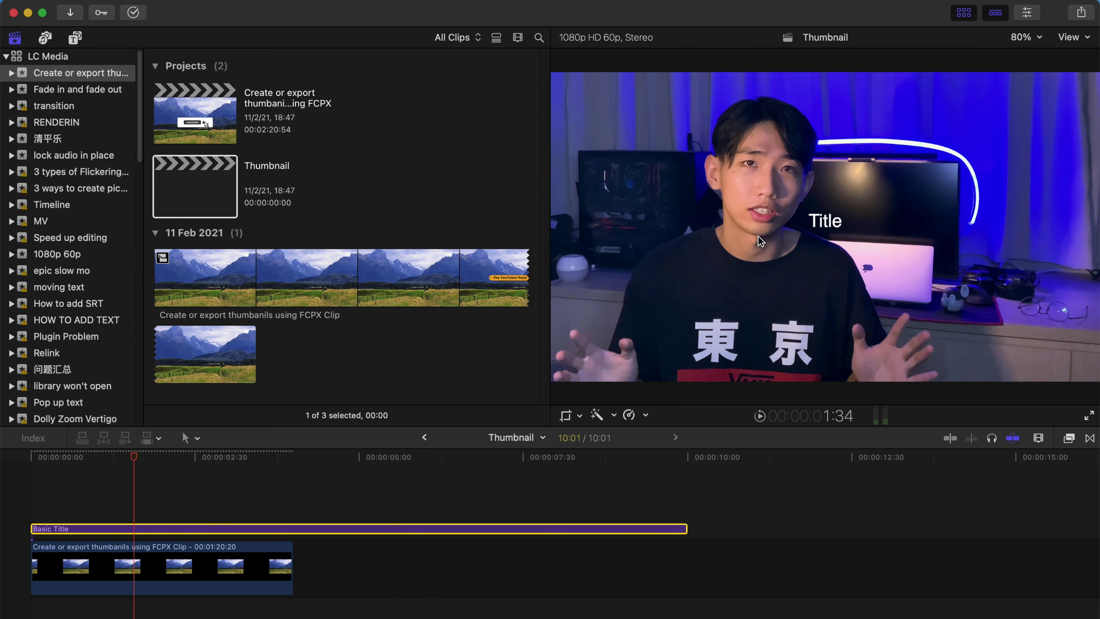
pyautogui.click(827, 223)
pyautogui.click(964, 12)
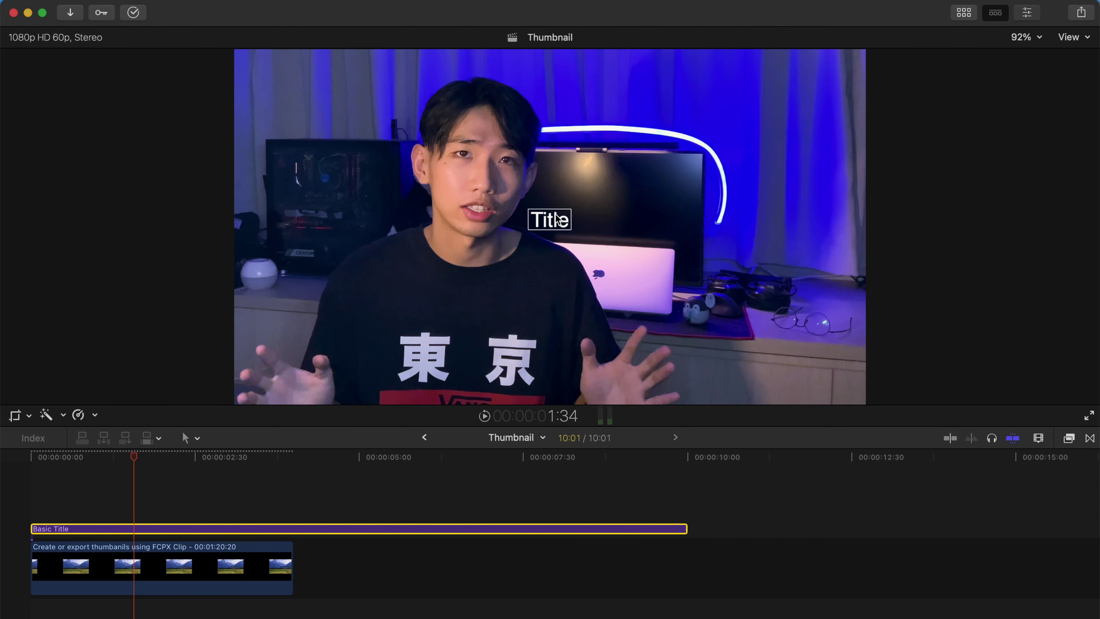
pyautogui.press('super+6')
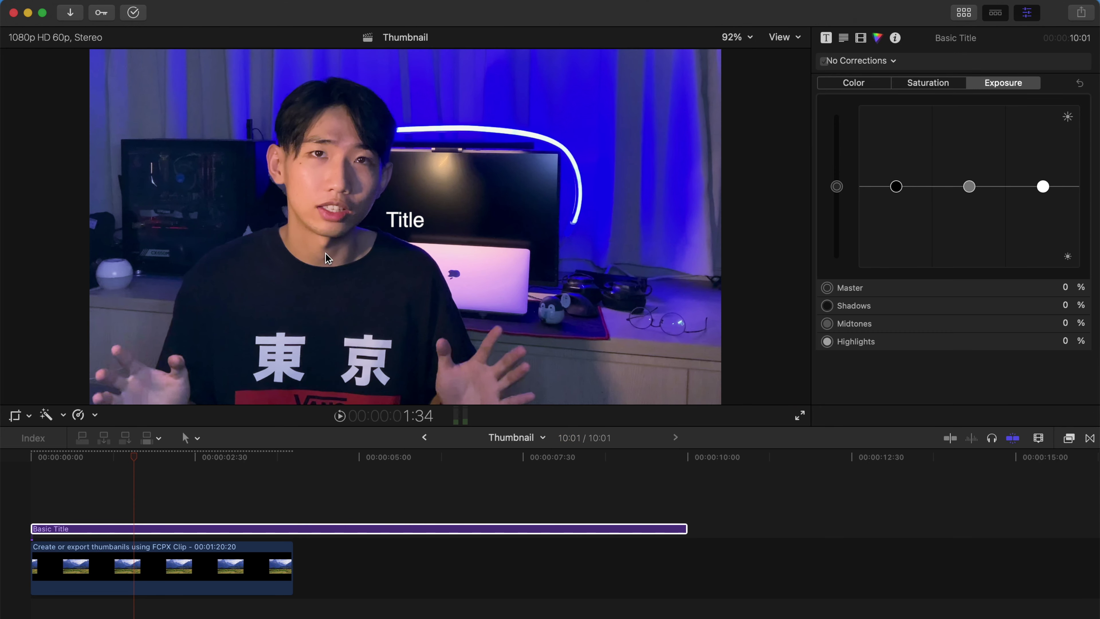
# - Retype the title as 'Export Thumbnails', move it upper right, and enlarge it to 95
pyautogui.click(283, 533)
pyautogui.click(405, 215)
pyautogui.click(843, 38)
pyautogui.tripleClick(881, 106)
pyautogui.write('Export Thumbnails')
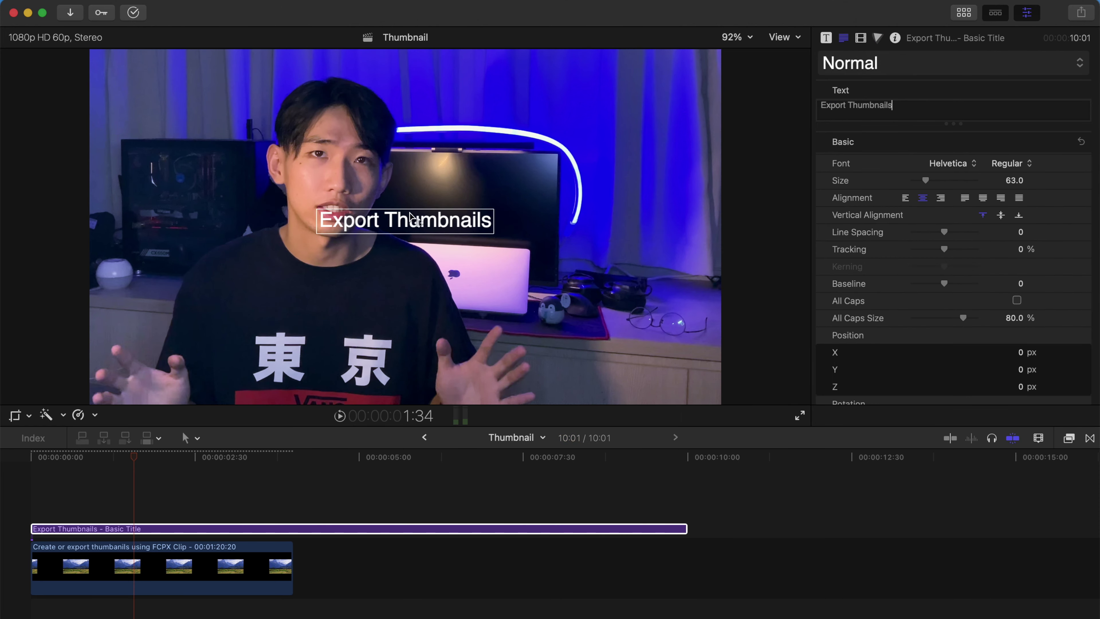
pyautogui.moveTo(410, 214); pyautogui.dragTo(539, 171)
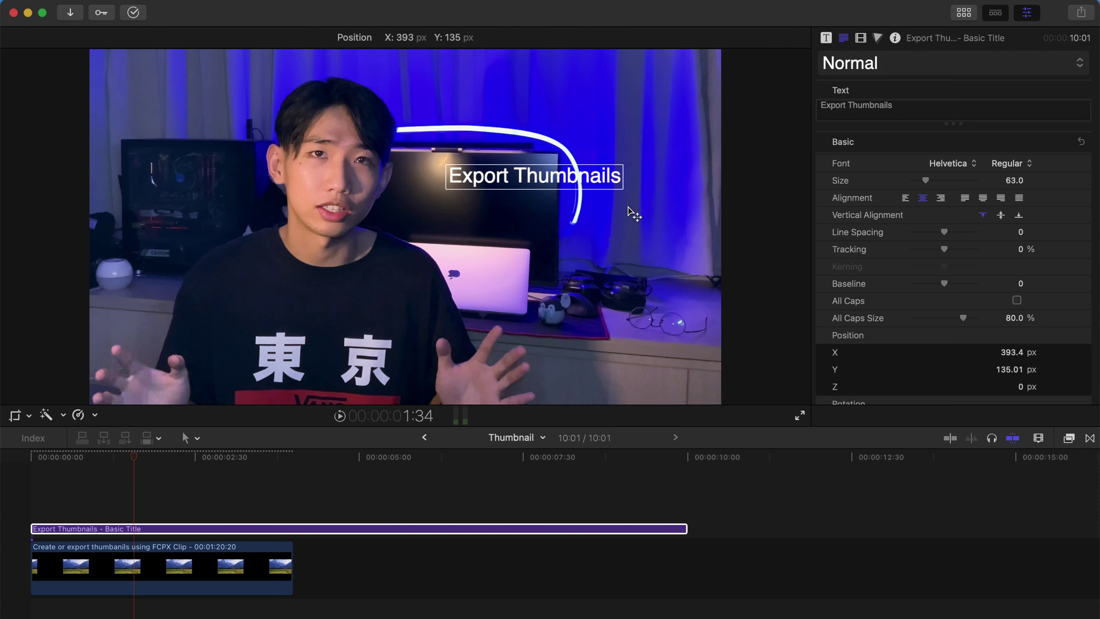
pyautogui.moveTo(926, 180); pyautogui.dragTo(933, 180)
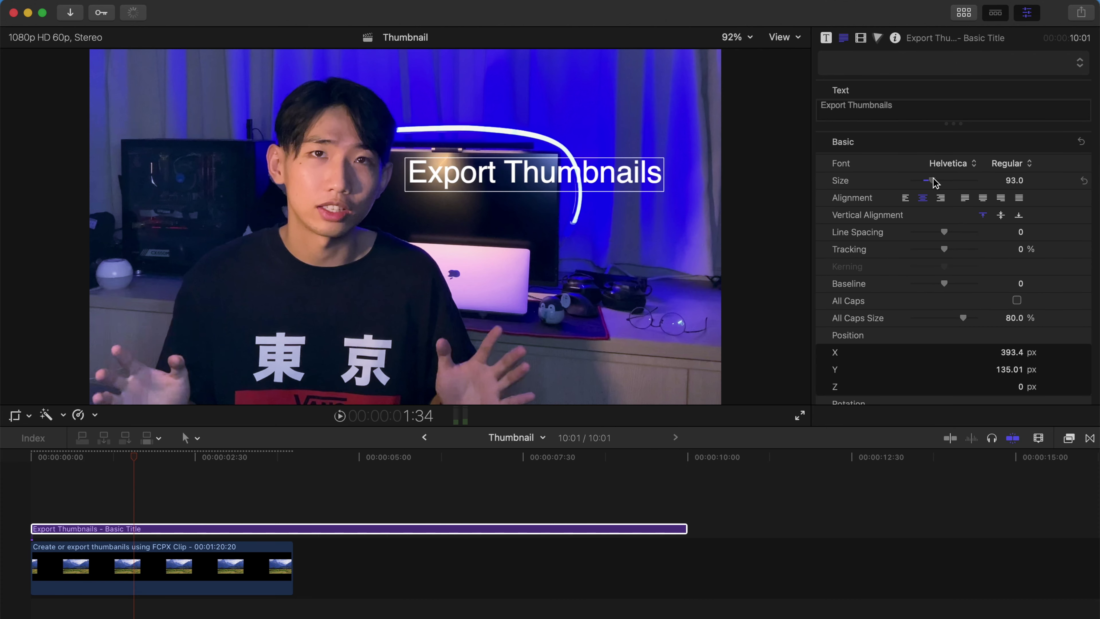
# - Set the title font to Heatwave and add a black outline of width 9
pyautogui.click(947, 165)
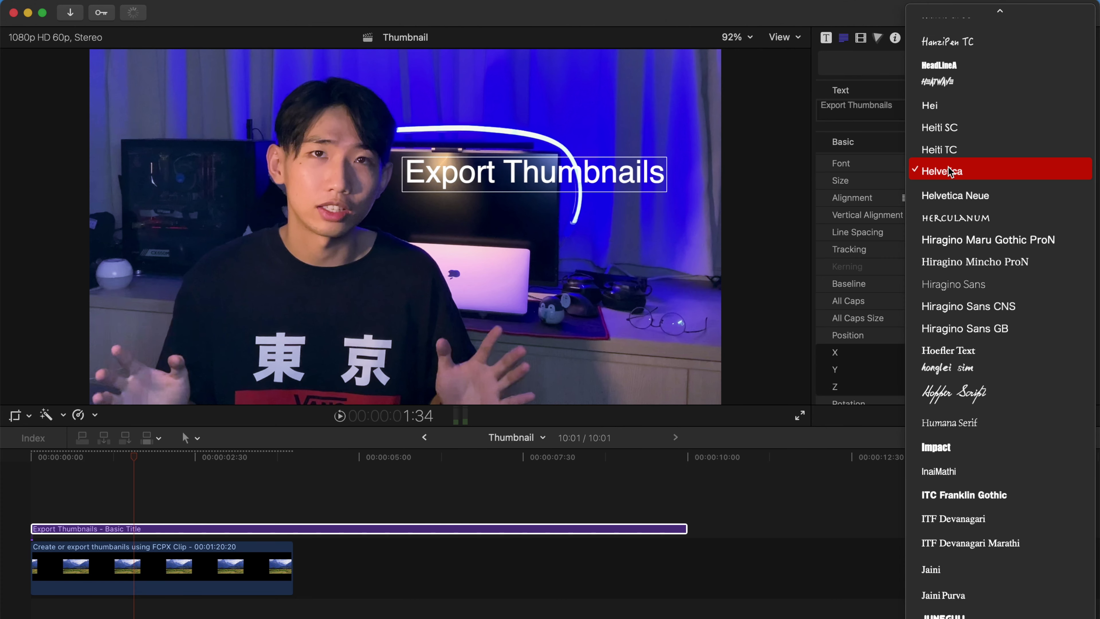
pyautogui.click(955, 83)
pyautogui.scroll(-6, 948, 318)
pyautogui.scroll(-1, 948, 318)
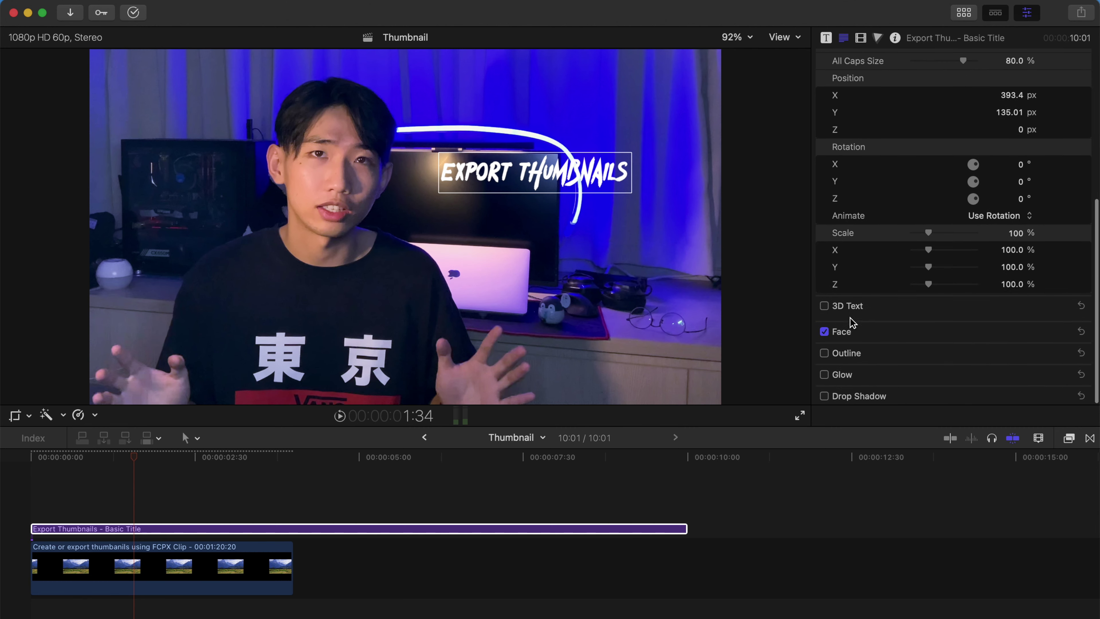
pyautogui.click(824, 352)
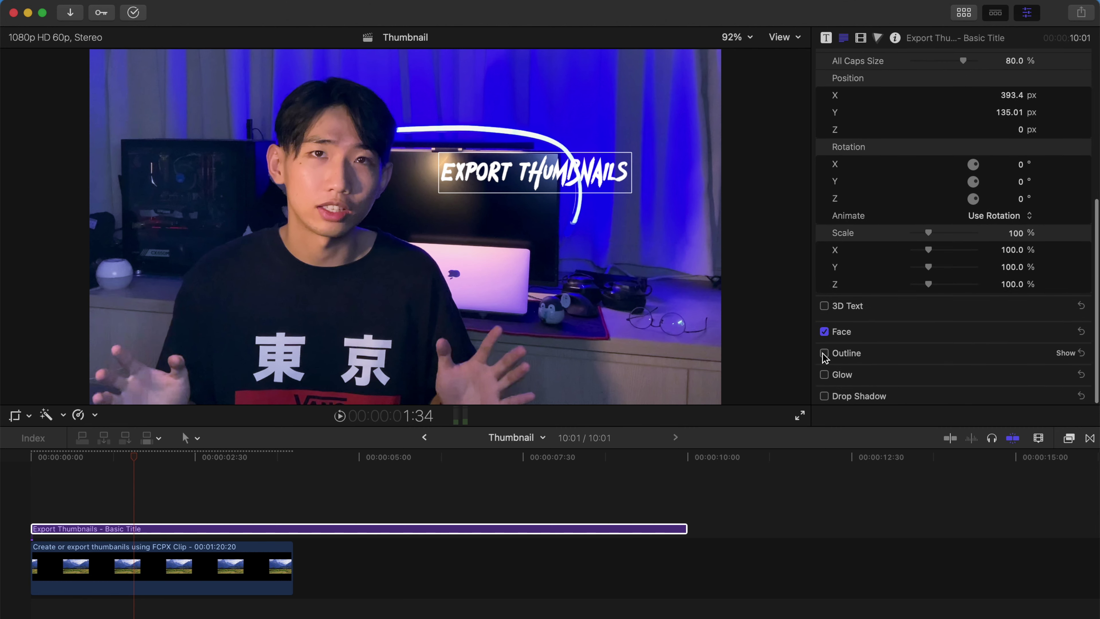
pyautogui.click(1065, 353)
pyautogui.click(1031, 388)
pyautogui.click(1010, 529)
pyautogui.click(1054, 550)
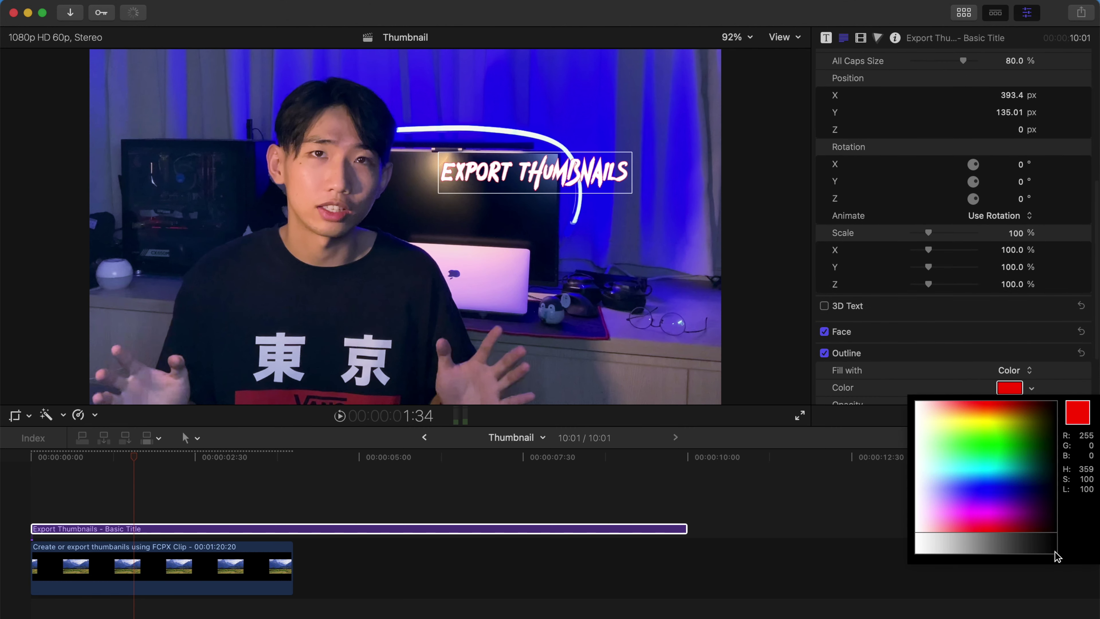
pyautogui.click(1050, 613)
pyautogui.scroll(-5, 899, 340)
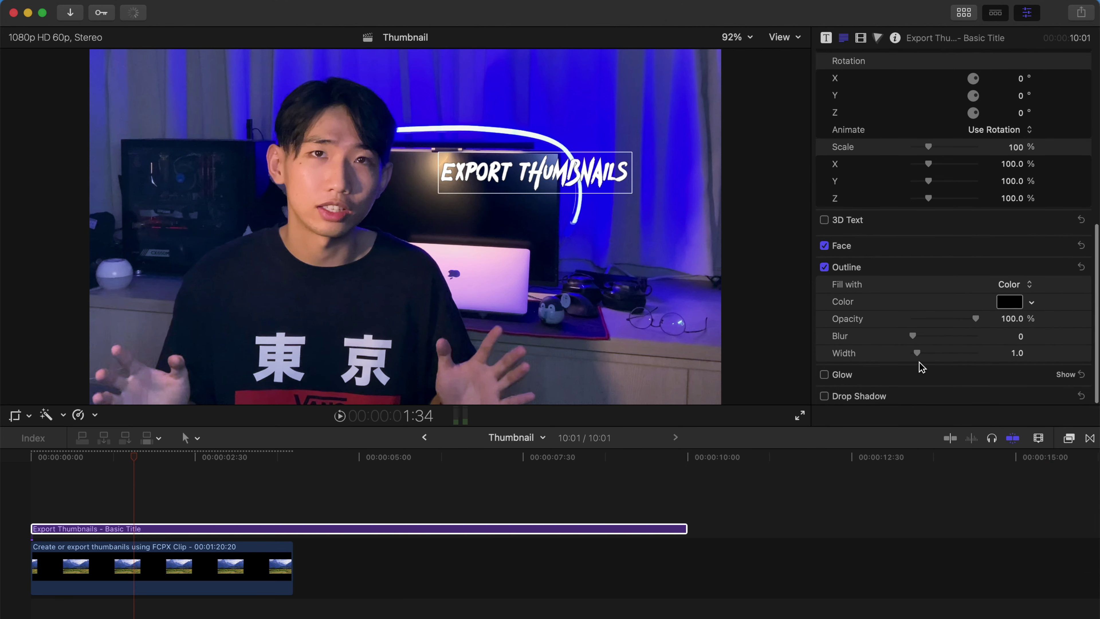
pyautogui.moveTo(917, 353); pyautogui.dragTo(981, 363)
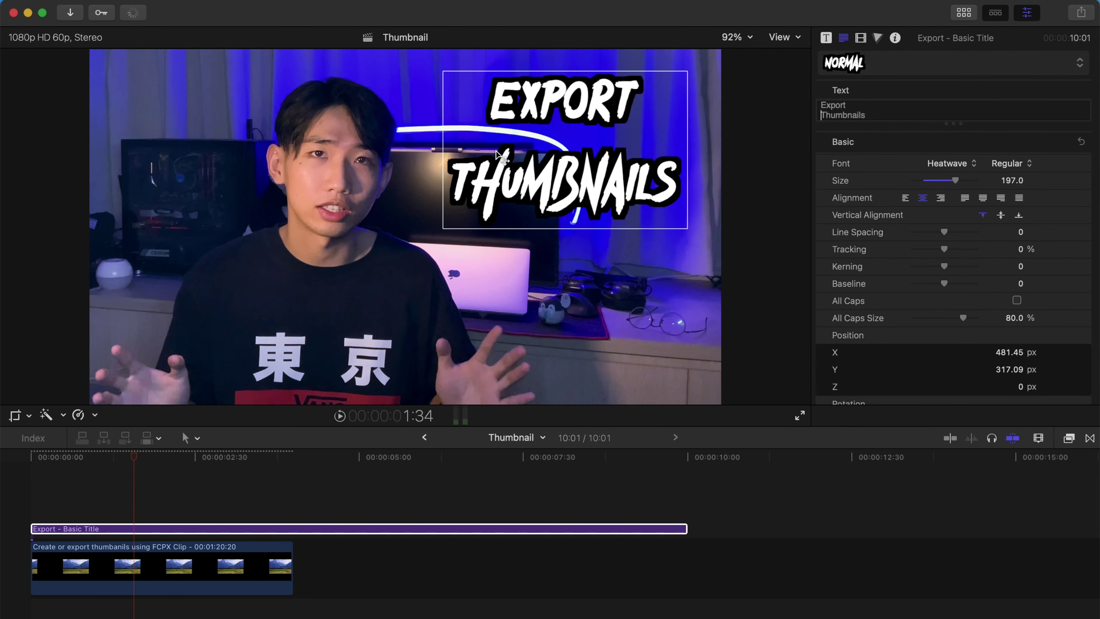
# - Nudge the title slightly down-left and bring up the Titles and Generators library
pyautogui.moveTo(524, 162); pyautogui.dragTo(522, 172)
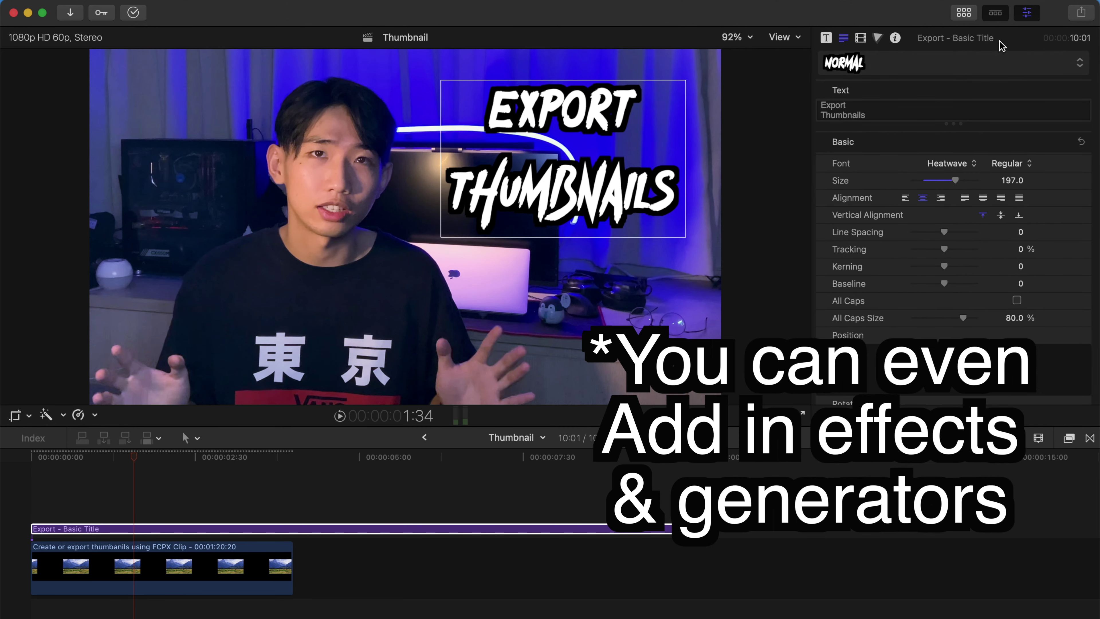
pyautogui.click(963, 12)
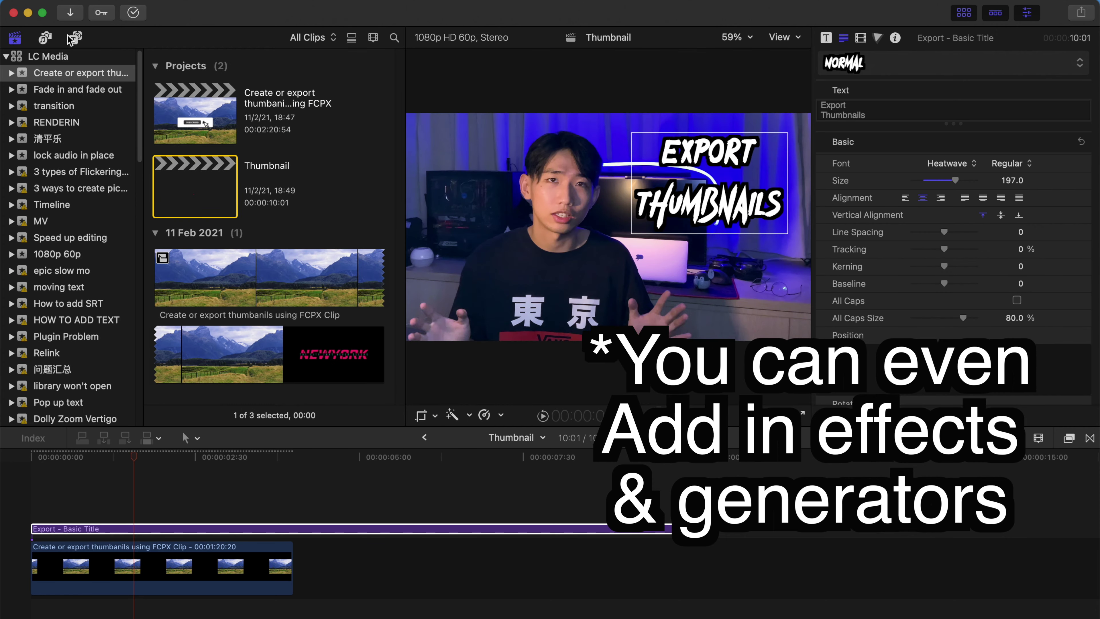
pyautogui.click(73, 38)
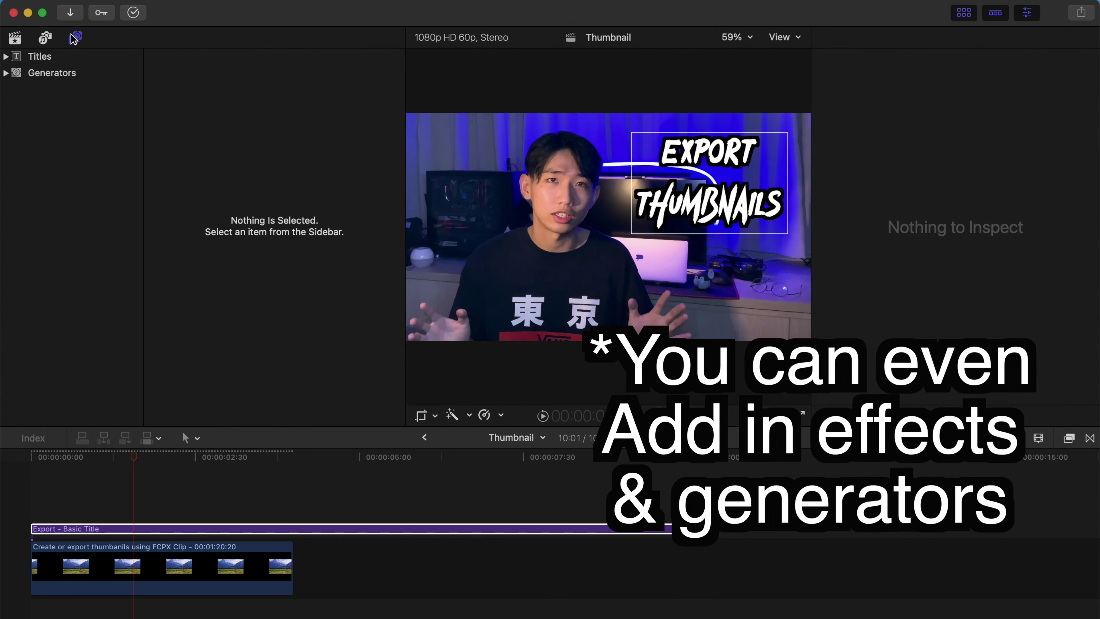
# - Expand the title categories and browse the Typography collection down to the Social_Media_Icon_Pack titles
pyautogui.click(6, 56)
pyautogui.scroll(-4, 109, 156)
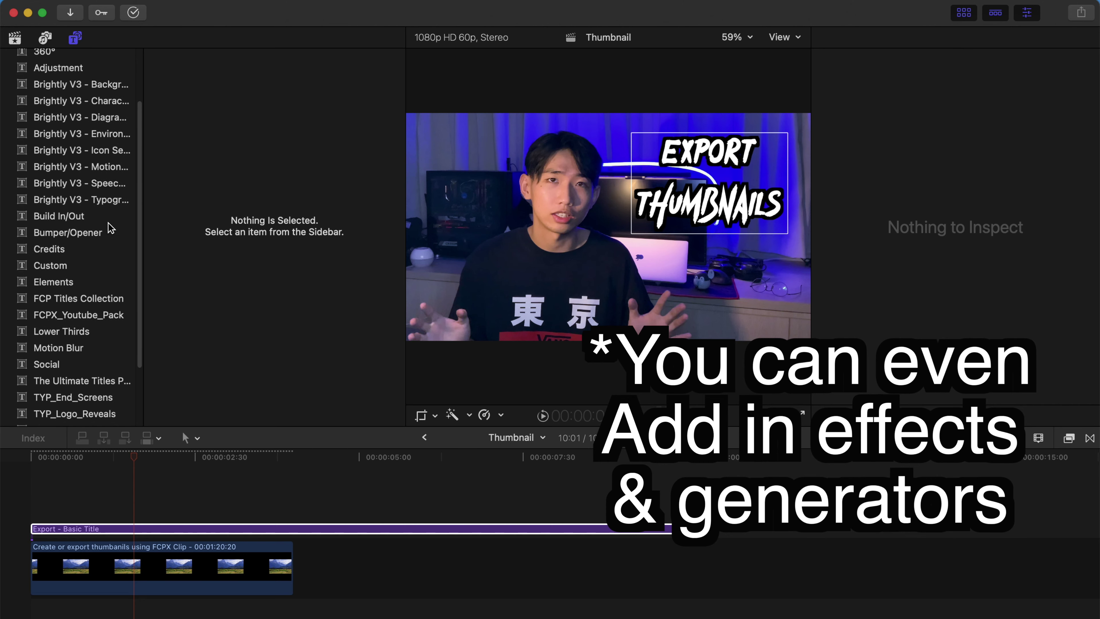
pyautogui.scroll(-3, 113, 244)
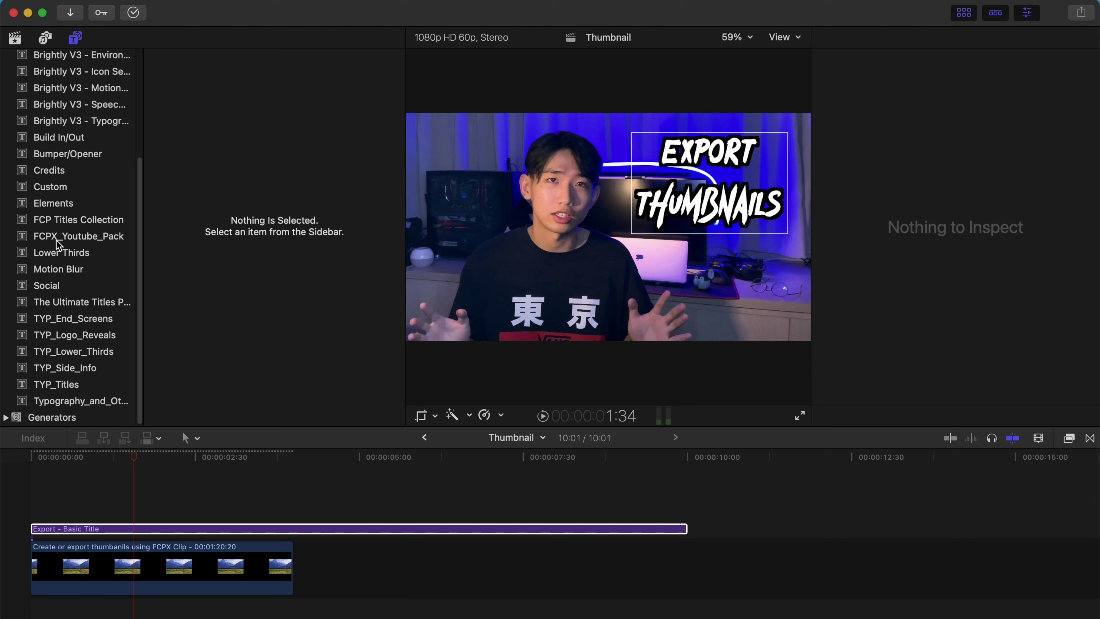
pyautogui.scroll(3, 81, 265)
pyautogui.scroll(5, 82, 262)
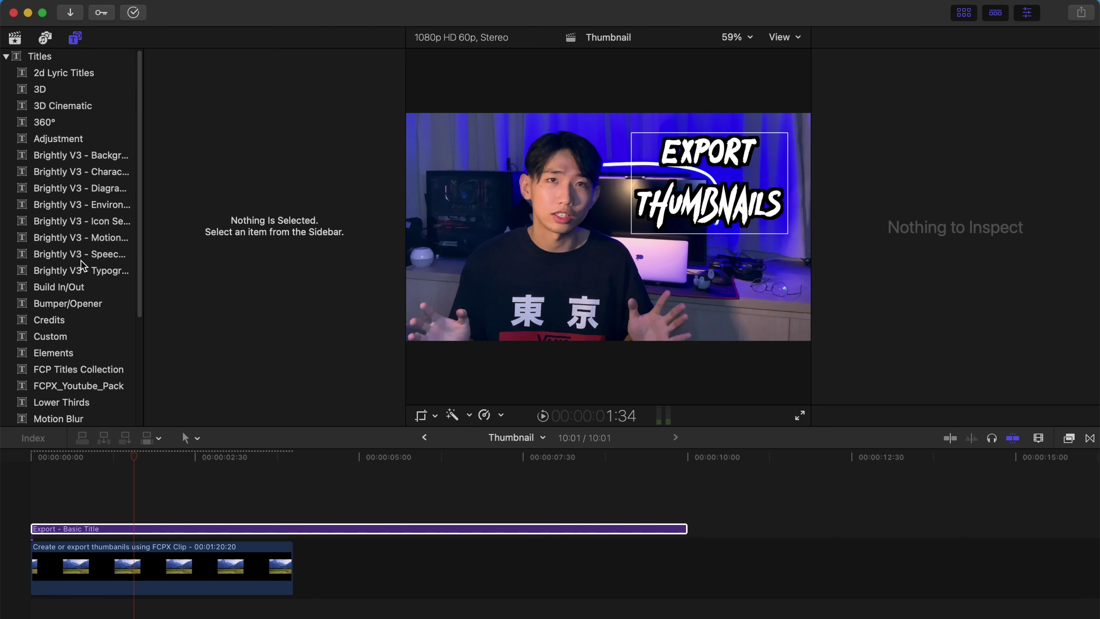
pyautogui.scroll(-5, 81, 264)
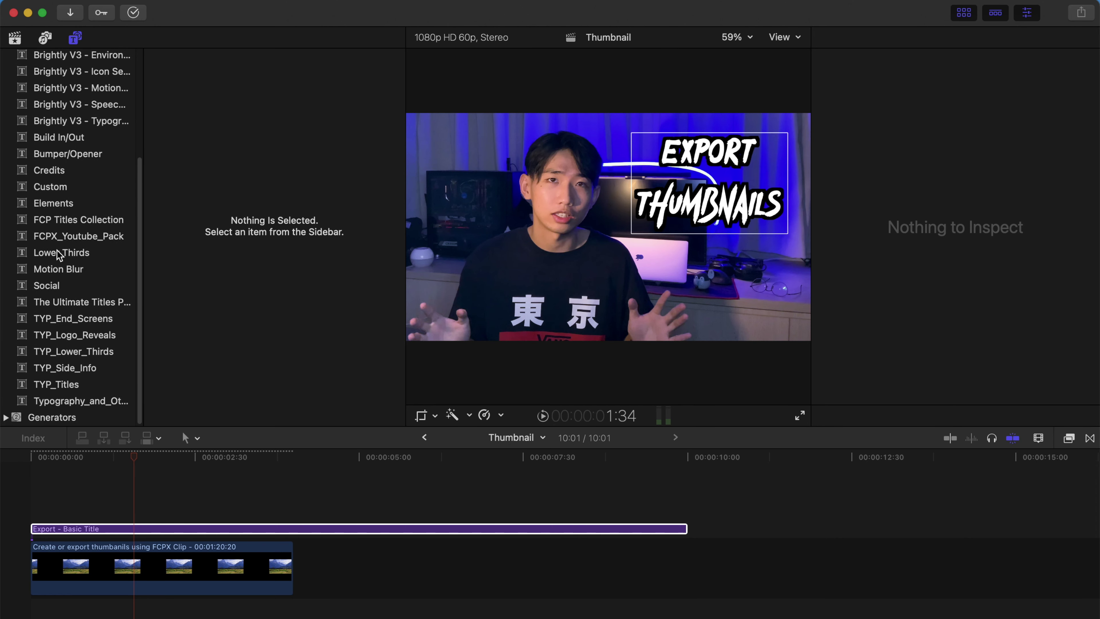
pyautogui.click(65, 219)
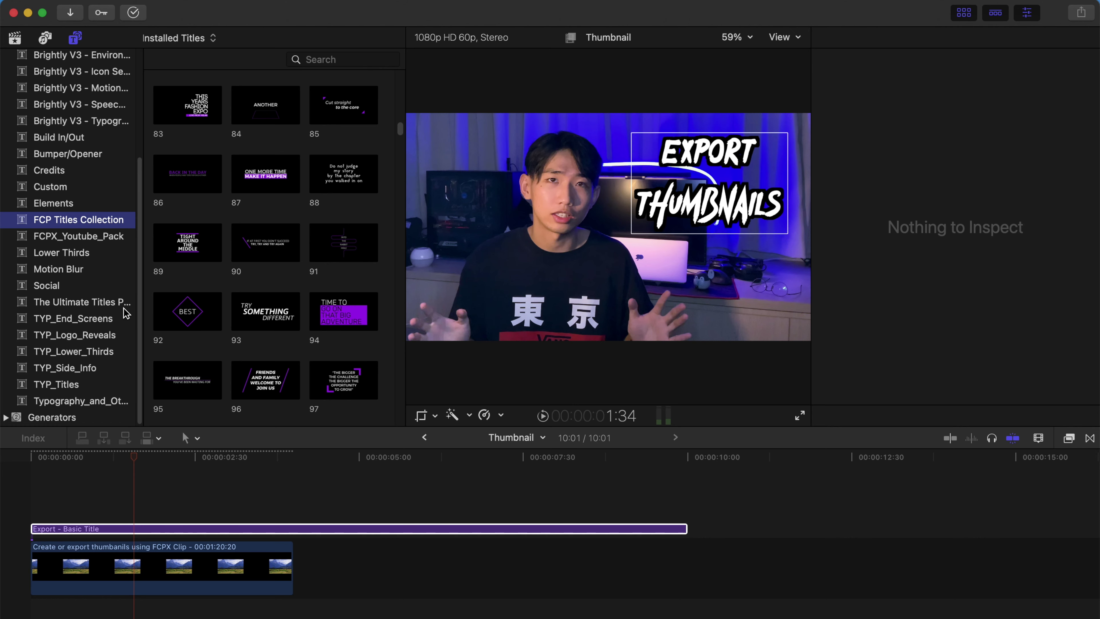
pyautogui.click(81, 400)
pyautogui.moveTo(400, 138); pyautogui.dragTo(416, 188)
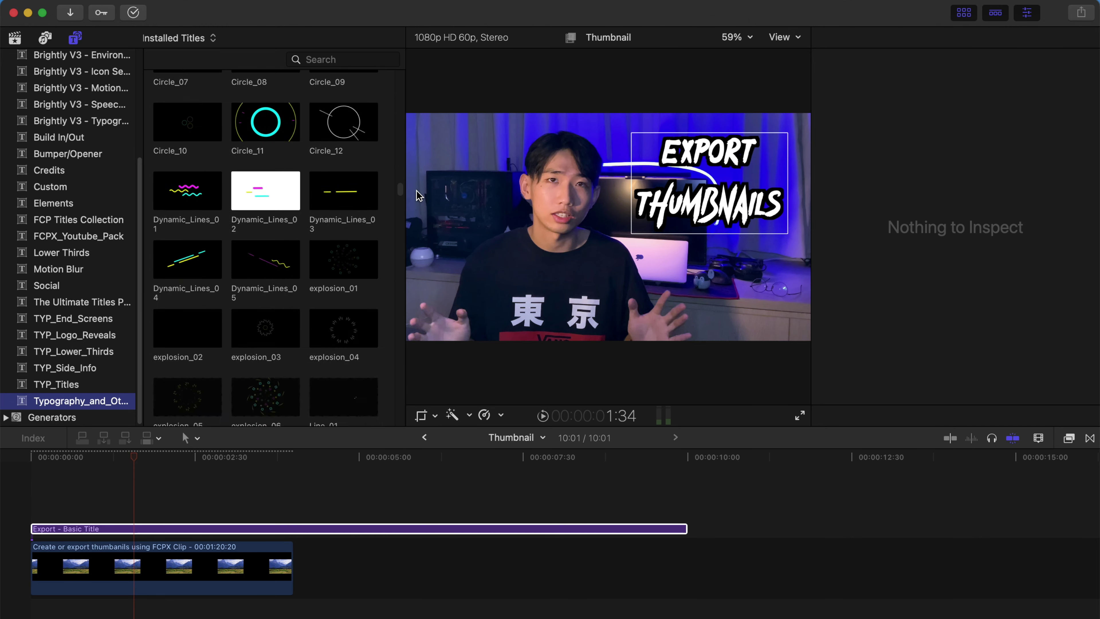
pyautogui.moveTo(417, 195); pyautogui.dragTo(427, 224)
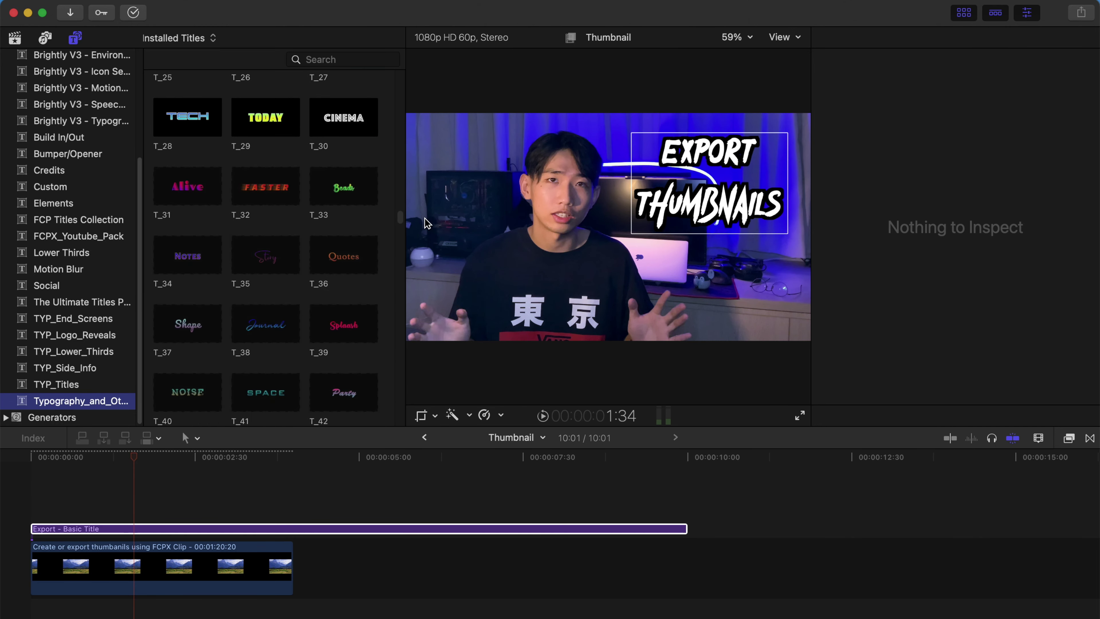
pyautogui.scroll(-5, 328, 208)
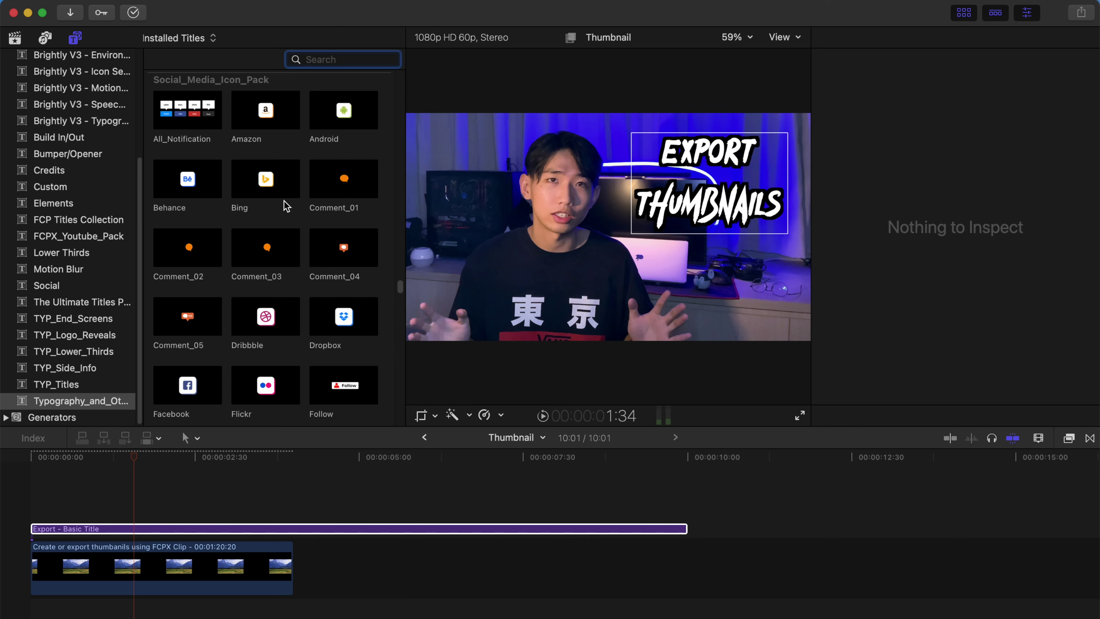
pyautogui.scroll(-3, 299, 217)
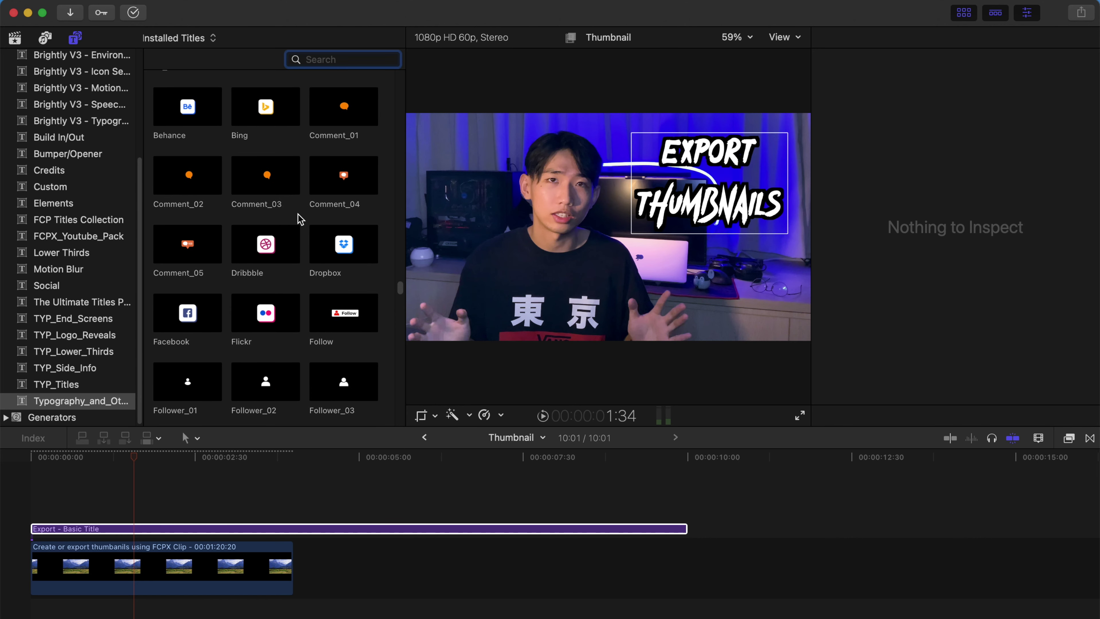
# - Stack the Facebook, Instagram and Like_01 icon titles above the Export title
pyautogui.moveTo(182, 247); pyautogui.dragTo(73, 512)
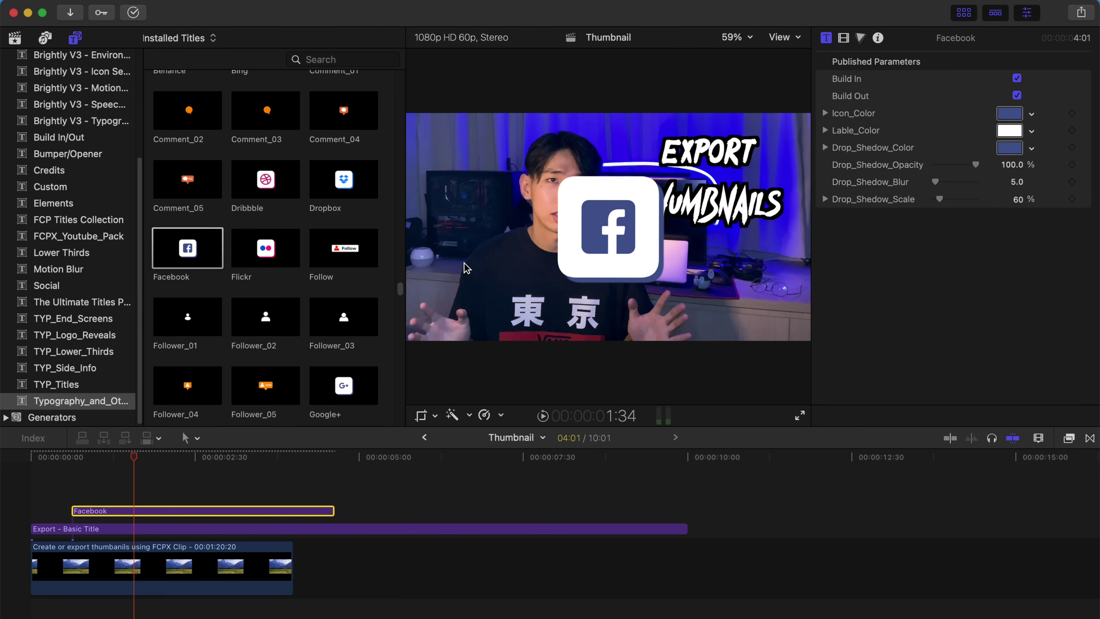
pyautogui.scroll(-5, 357, 280)
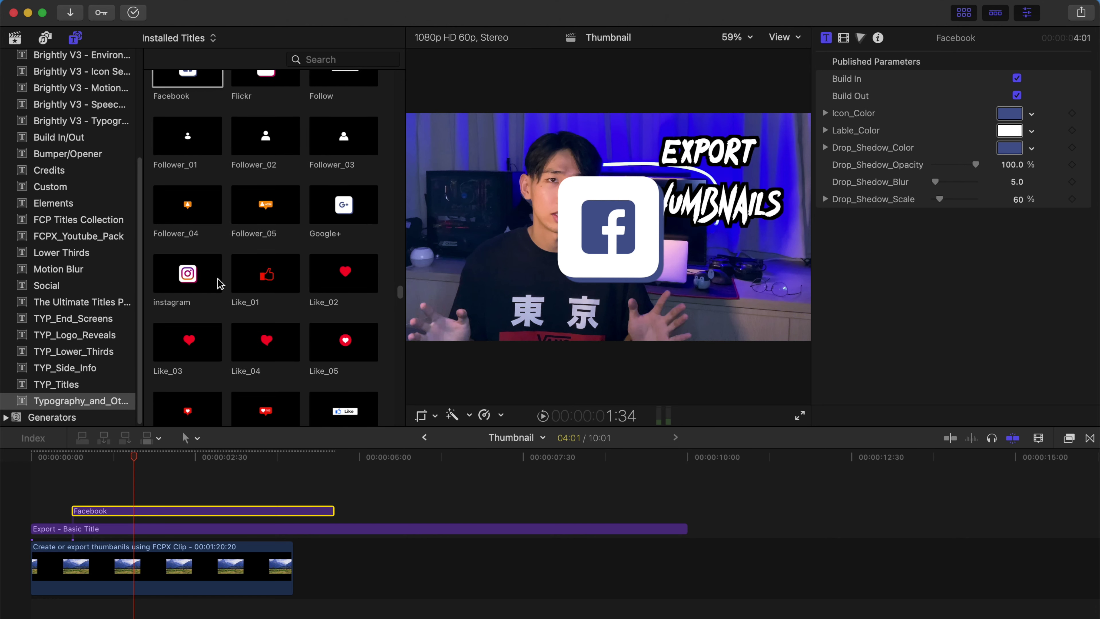
pyautogui.moveTo(215, 281); pyautogui.dragTo(89, 497)
pyautogui.scroll(-1, 321, 304)
pyautogui.moveTo(273, 251); pyautogui.dragTo(114, 482)
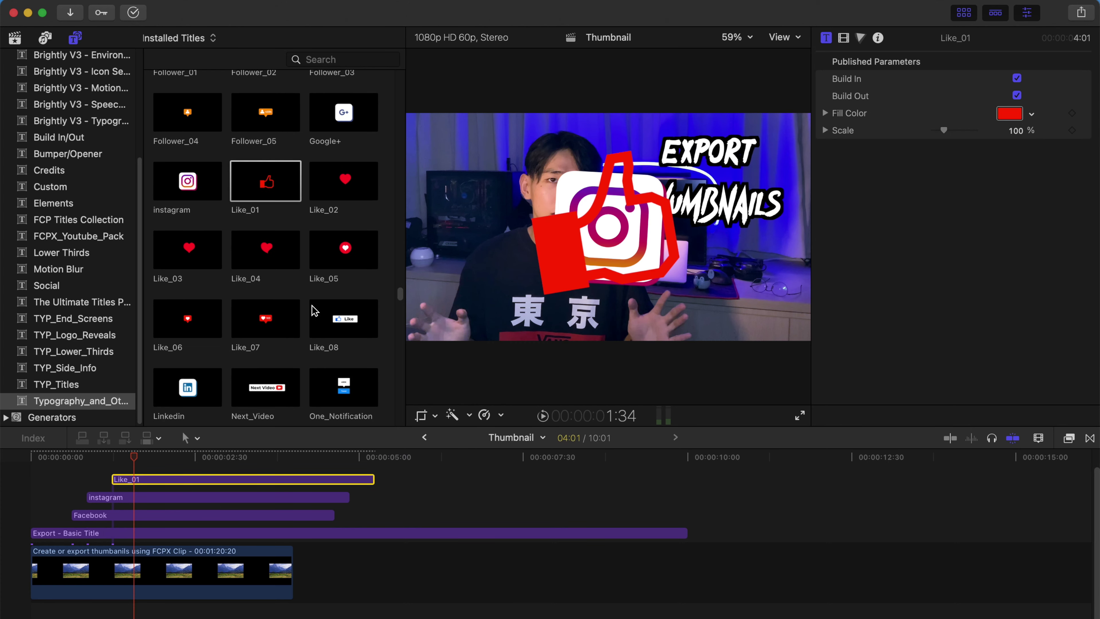
pyautogui.scroll(-3, 303, 295)
pyautogui.scroll(-4, 301, 287)
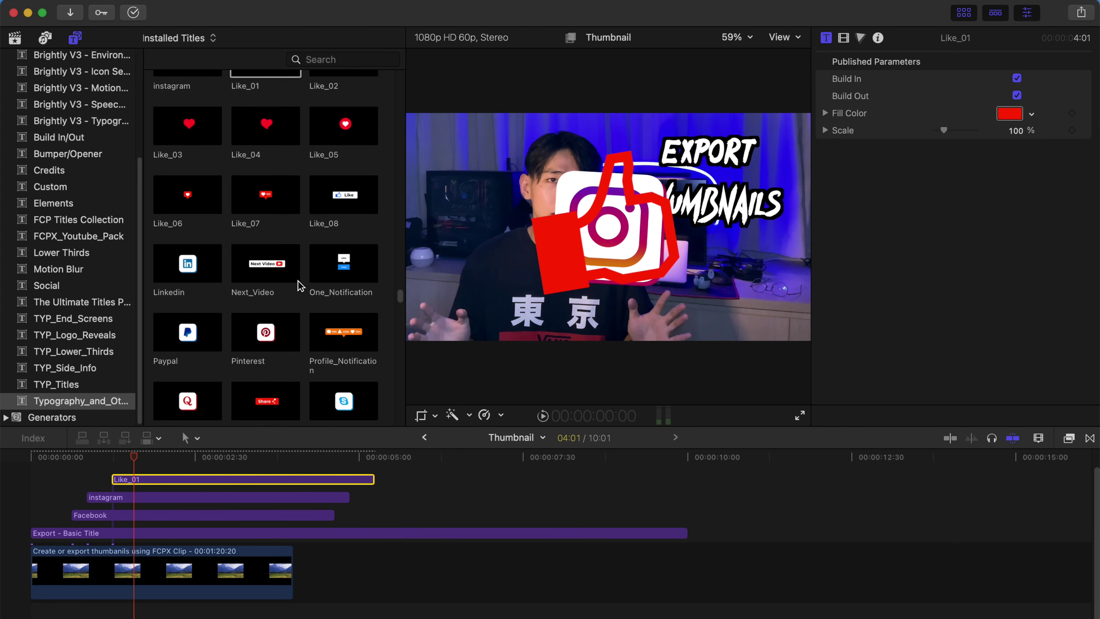
pyautogui.scroll(-1, 303, 284)
# - Add the Share and Subscribe titles on top, hide the browser, and select the four upper clips
pyautogui.moveTo(279, 331); pyautogui.dragTo(150, 465)
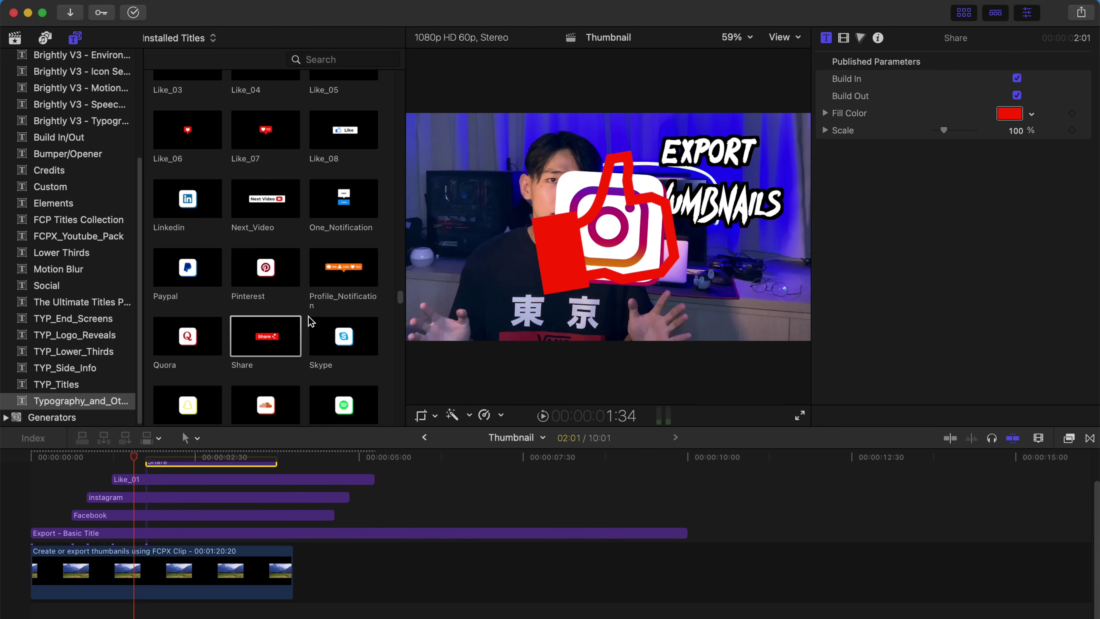
pyautogui.scroll(-4, 311, 320)
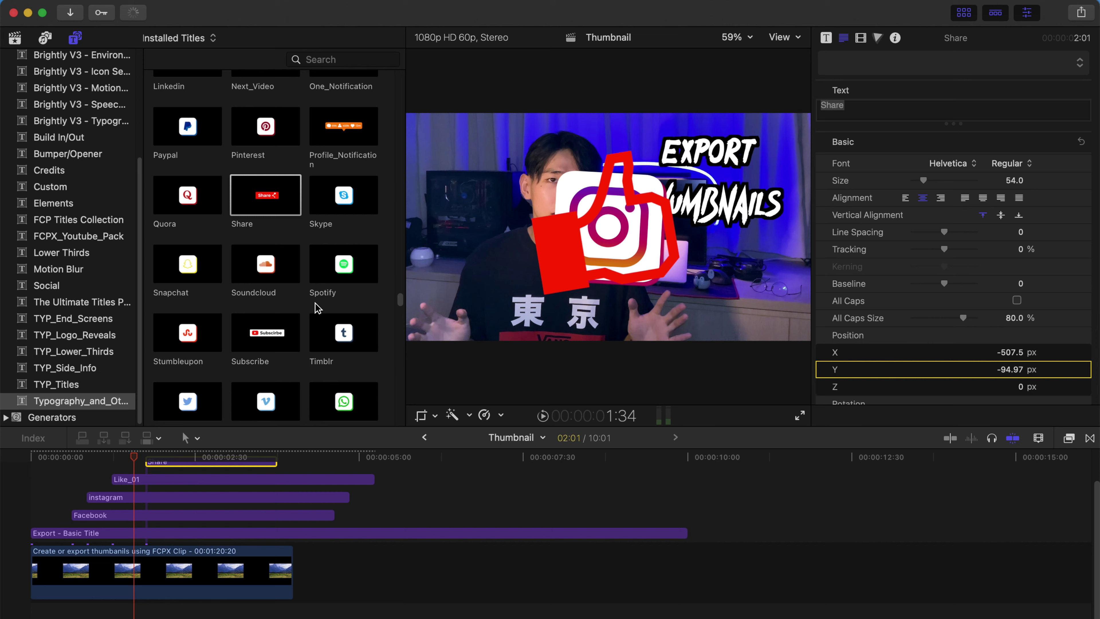
pyautogui.scroll(-2, 317, 307)
pyautogui.moveTo(265, 277); pyautogui.dragTo(171, 452)
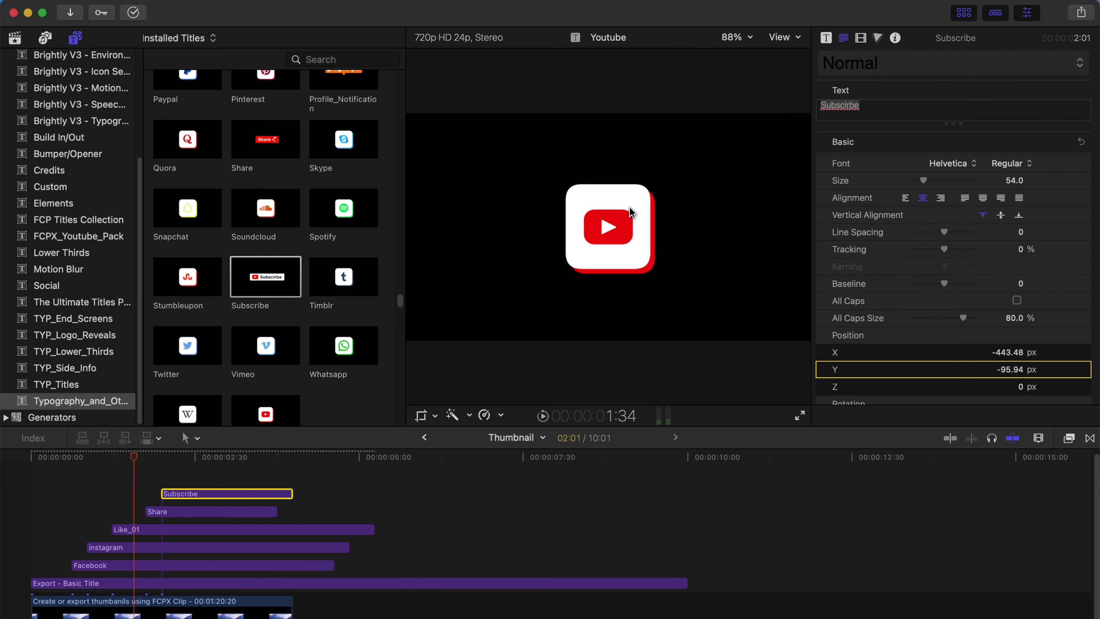
pyautogui.click(955, 14)
pyautogui.moveTo(246, 473); pyautogui.dragTo(178, 556)
# - Disable the four upper icons, turn off Facebook's build in/out, and shrink it to 55% at right
pyautogui.press('v')
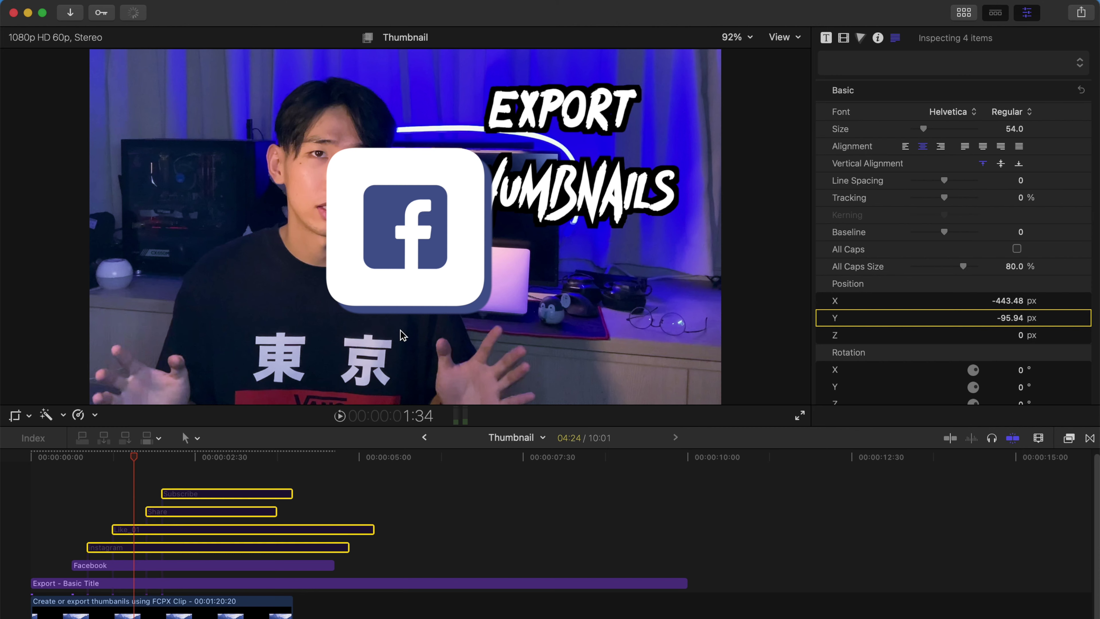
pyautogui.click(193, 565)
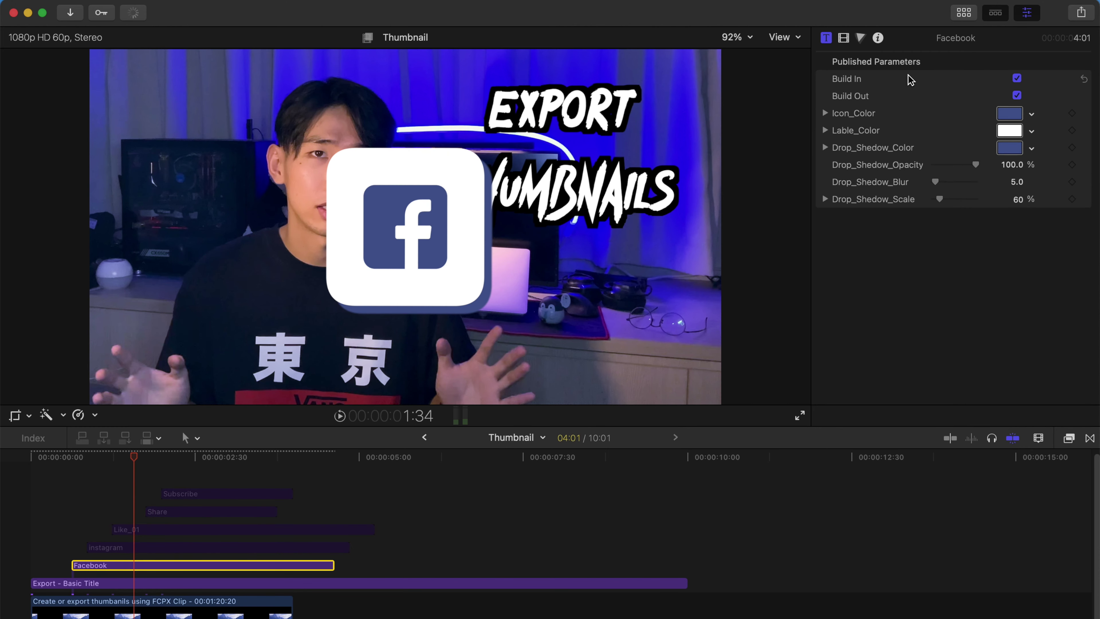
pyautogui.click(1017, 79)
pyautogui.click(1017, 95)
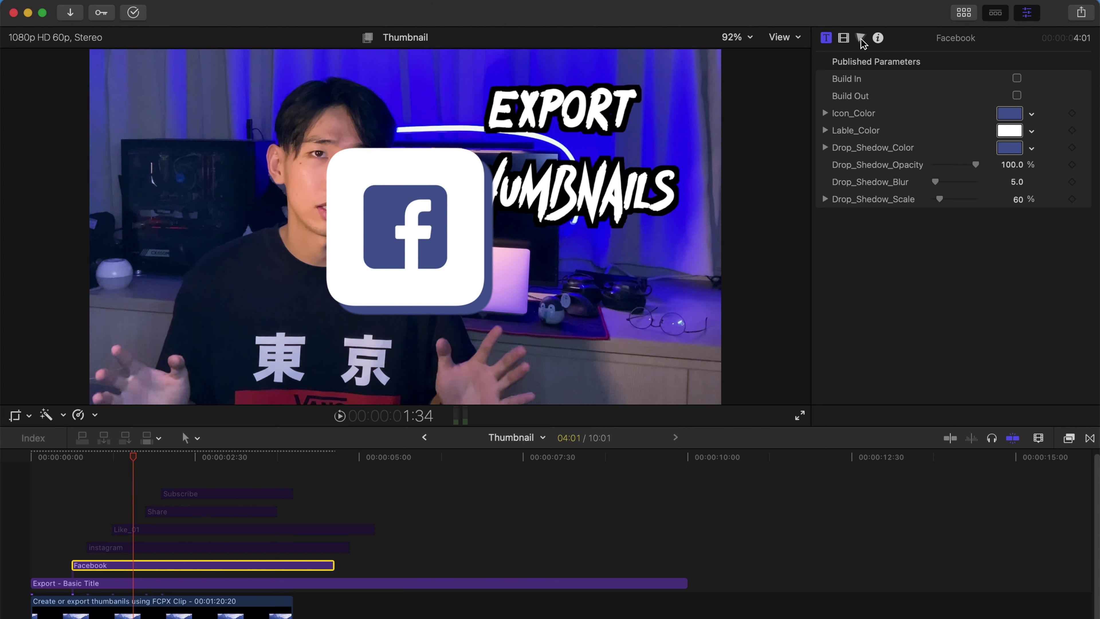
pyautogui.click(842, 38)
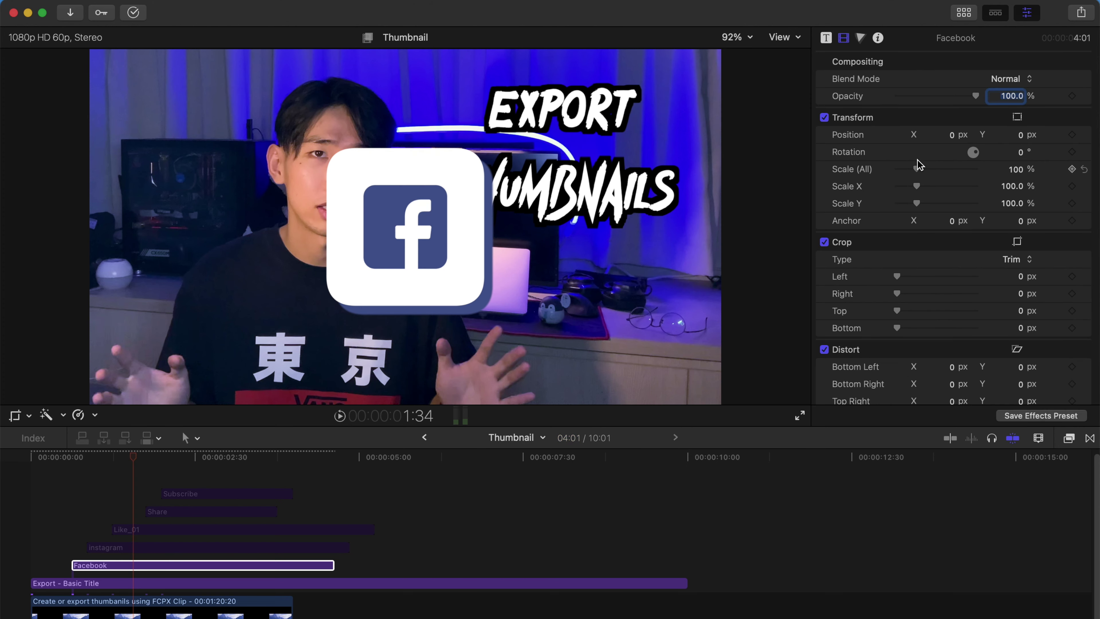
pyautogui.moveTo(916, 169); pyautogui.dragTo(908, 169)
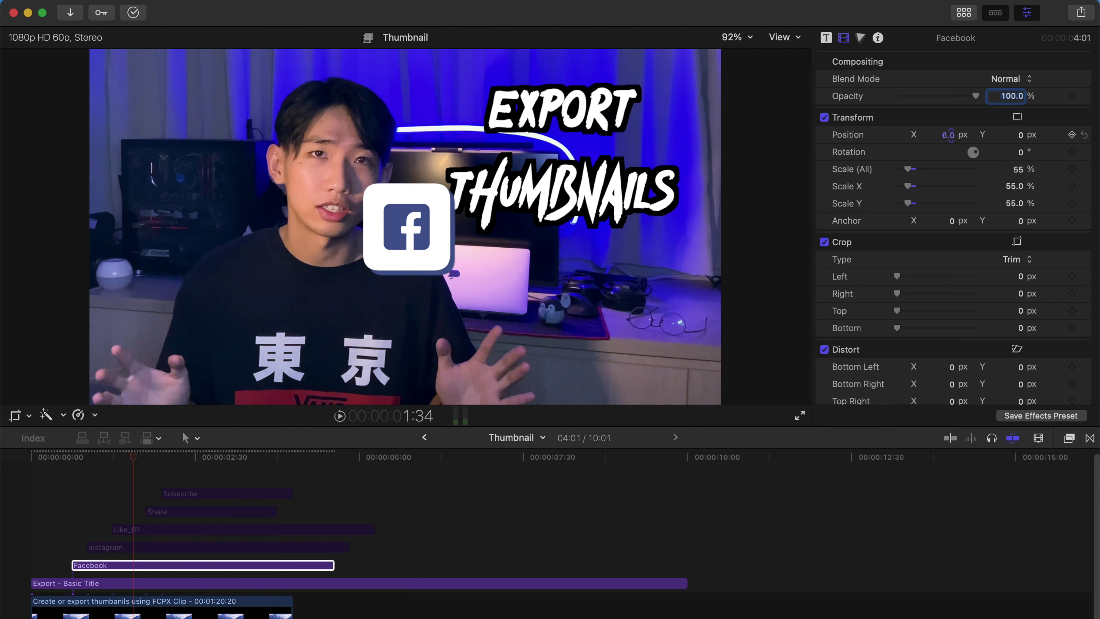
pyautogui.moveTo(957, 139); pyautogui.dragTo(990, 139)
# - Re-enable Instagram, scale it to 48%, and place it slightly tilted at upper left
pyautogui.click(217, 547)
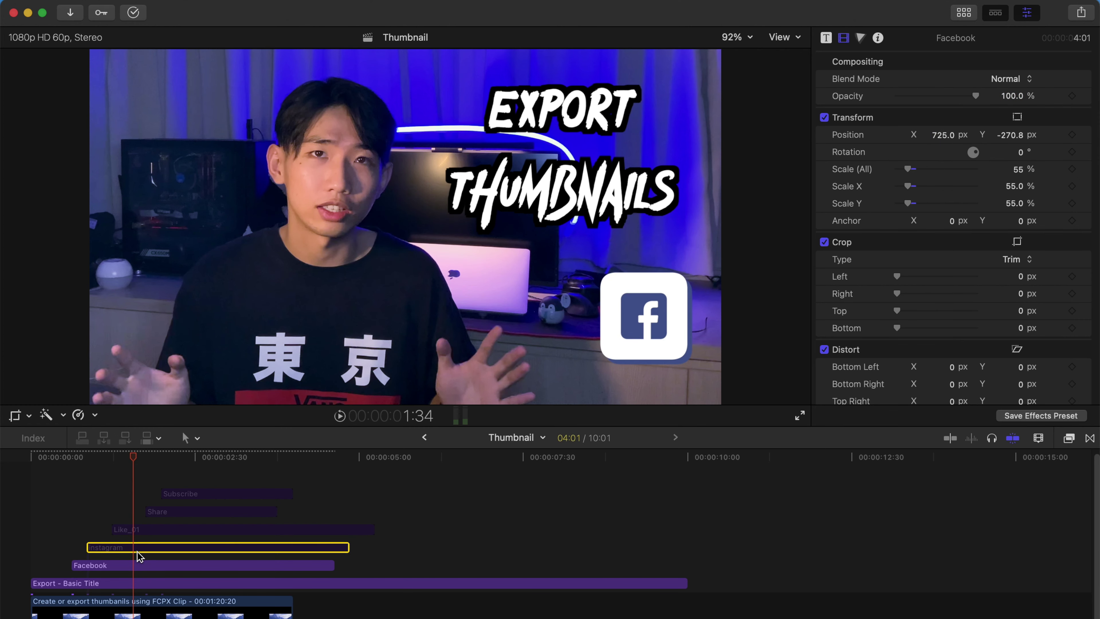
pyautogui.press('v')
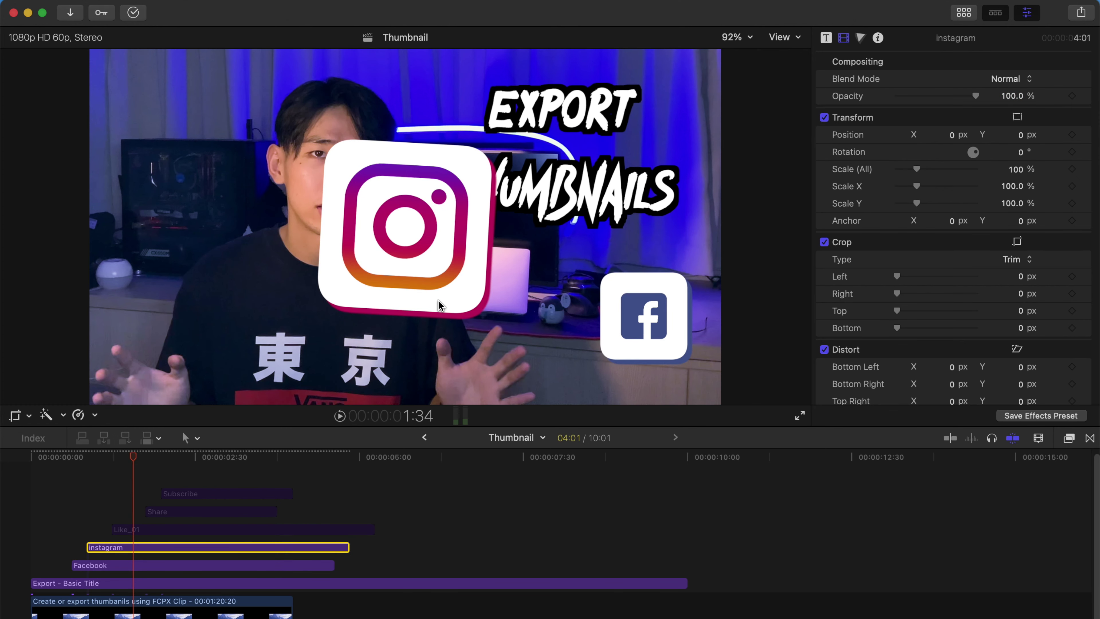
pyautogui.click(825, 38)
pyautogui.click(1016, 78)
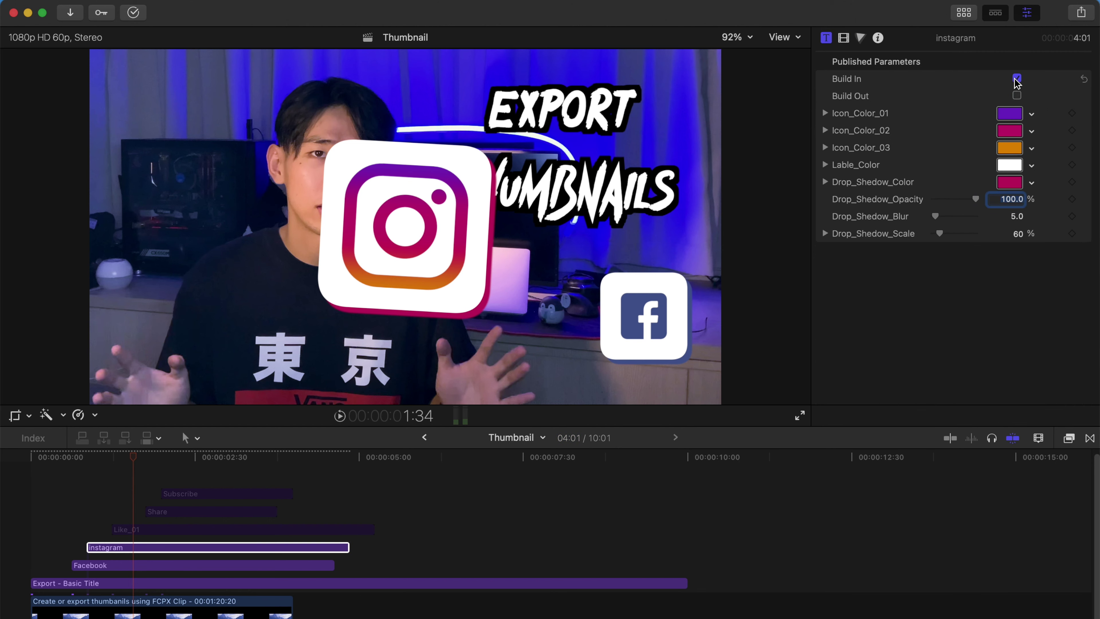
pyautogui.click(1017, 79)
pyautogui.click(844, 37)
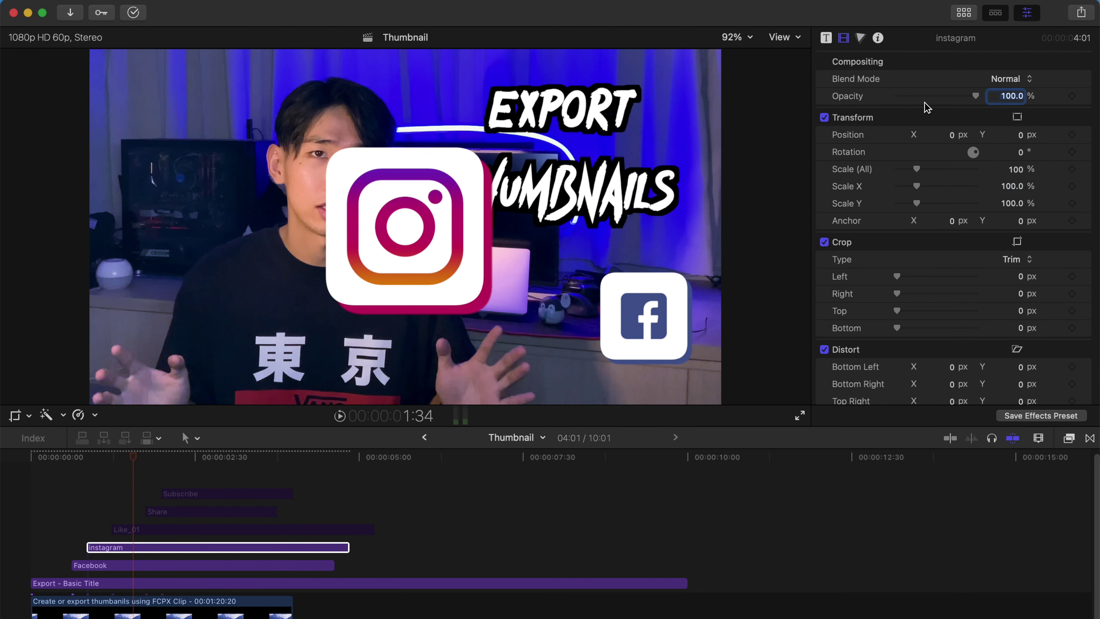
pyautogui.moveTo(914, 169); pyautogui.dragTo(909, 170)
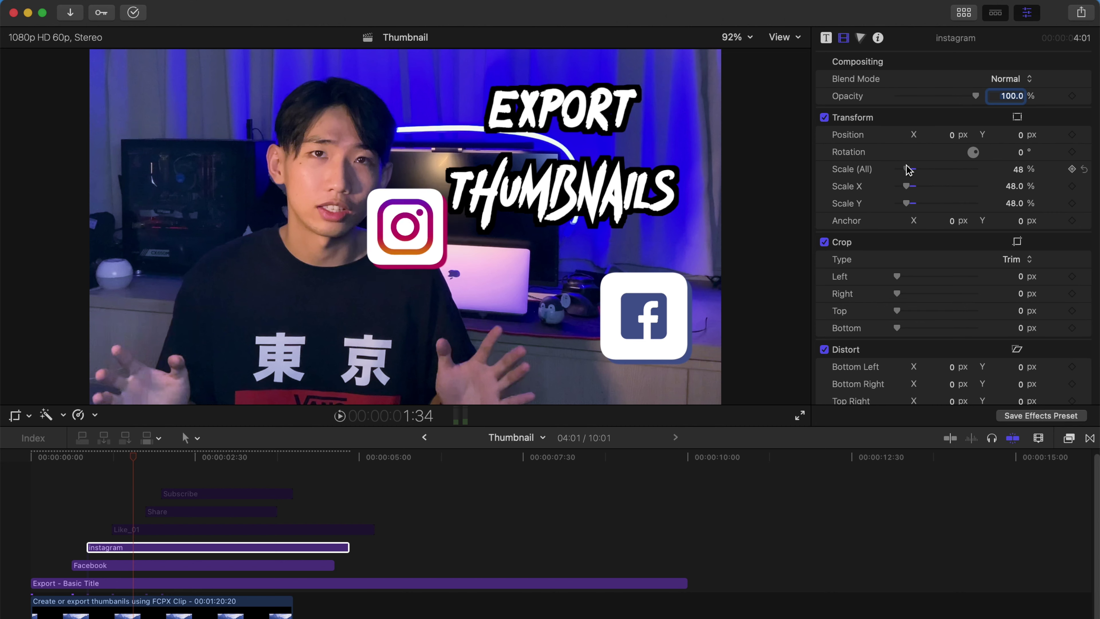
pyautogui.moveTo(950, 135); pyautogui.dragTo(1019, 117)
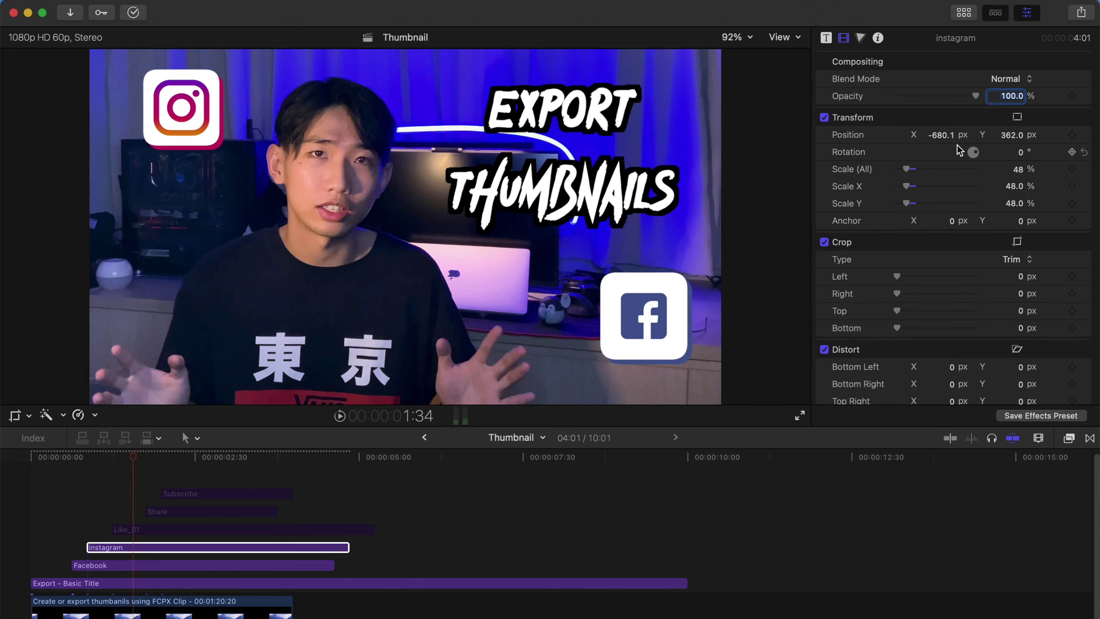
pyautogui.moveTo(940, 135); pyautogui.dragTo(914, 135)
pyautogui.moveTo(973, 152); pyautogui.dragTo(980, 156)
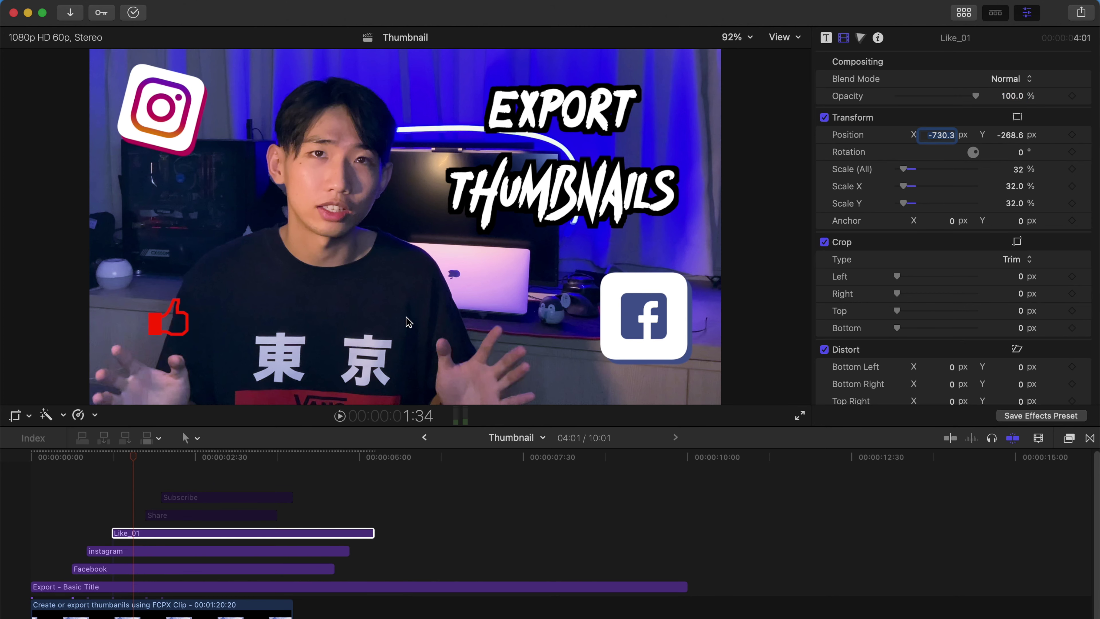
# - Preview the frame in the Save Current Frame dialog, then cancel without saving
pyautogui.click(1081, 13)
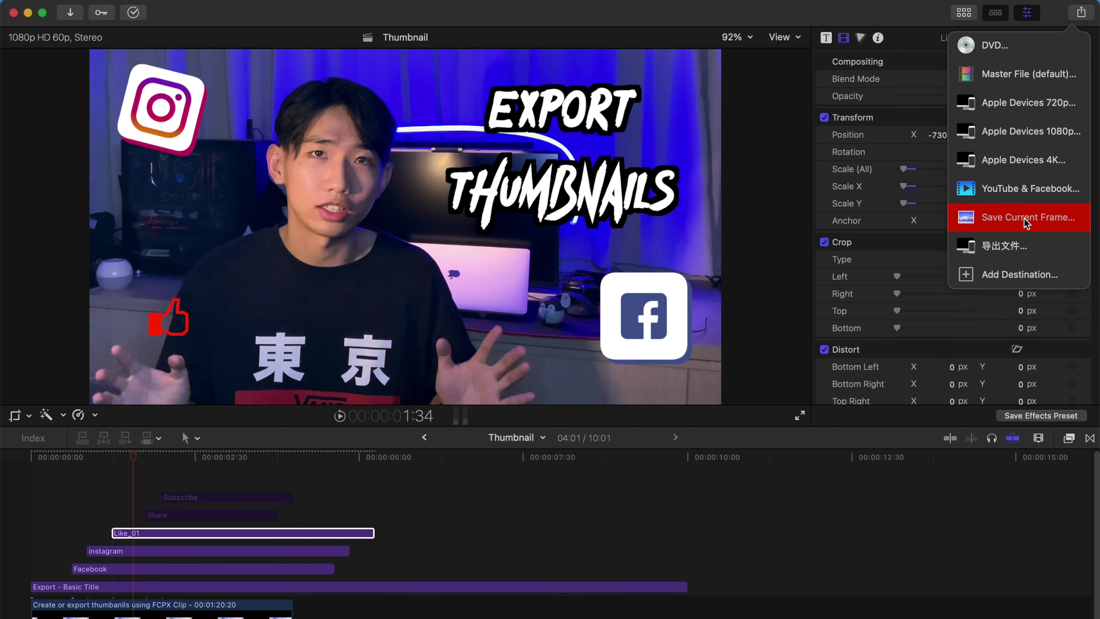
pyautogui.click(1025, 220)
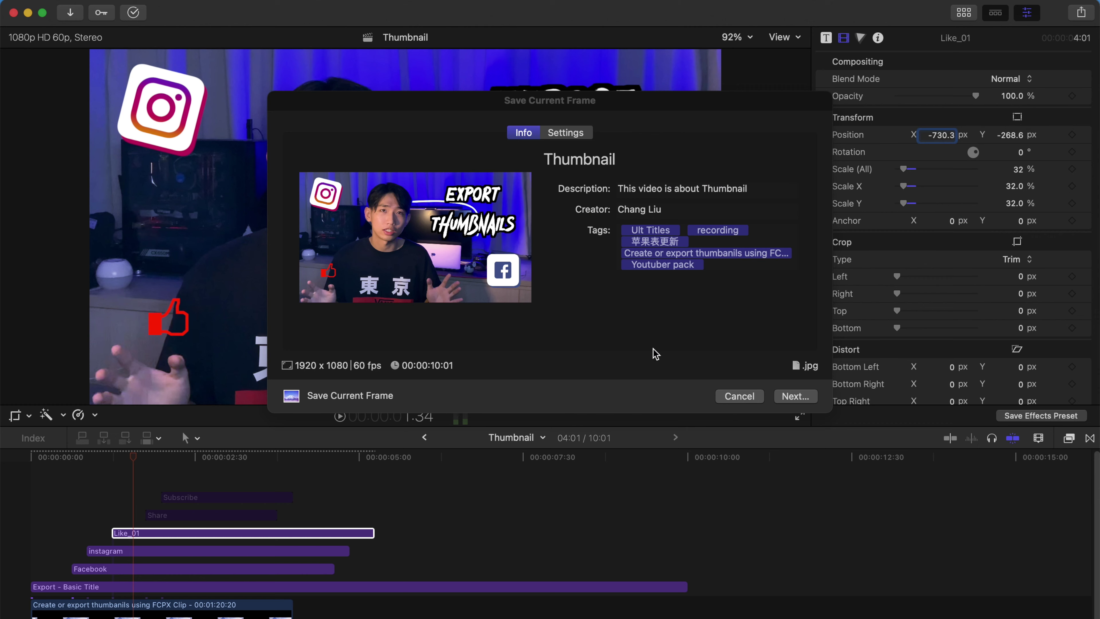
pyautogui.click(738, 396)
# - At about 2:17, re-enable the Subscribe and Share clips and re-check the frame in Save Current Frame
pyautogui.moveTo(133, 466); pyautogui.dragTo(185, 465)
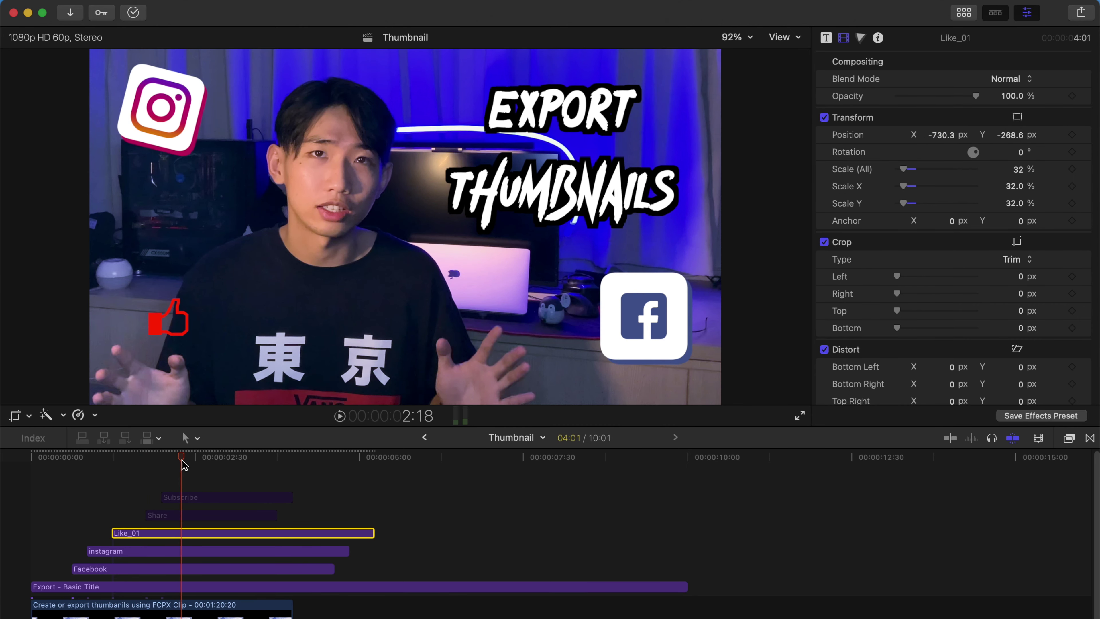
pyautogui.click(213, 498)
pyautogui.moveTo(212, 504); pyautogui.dragTo(208, 517)
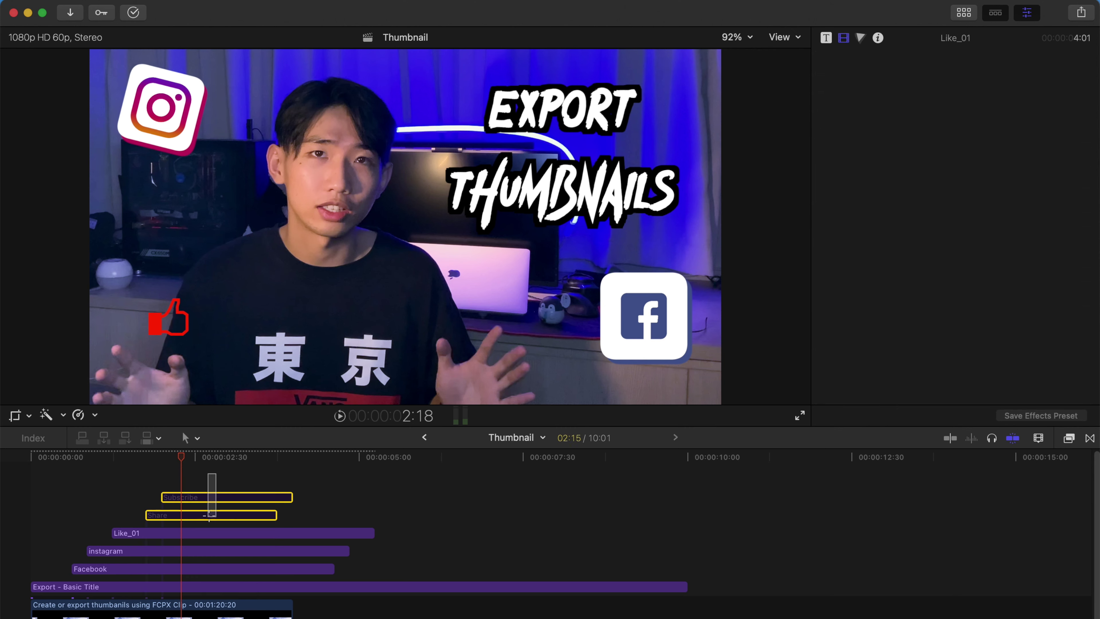
pyautogui.press('v')
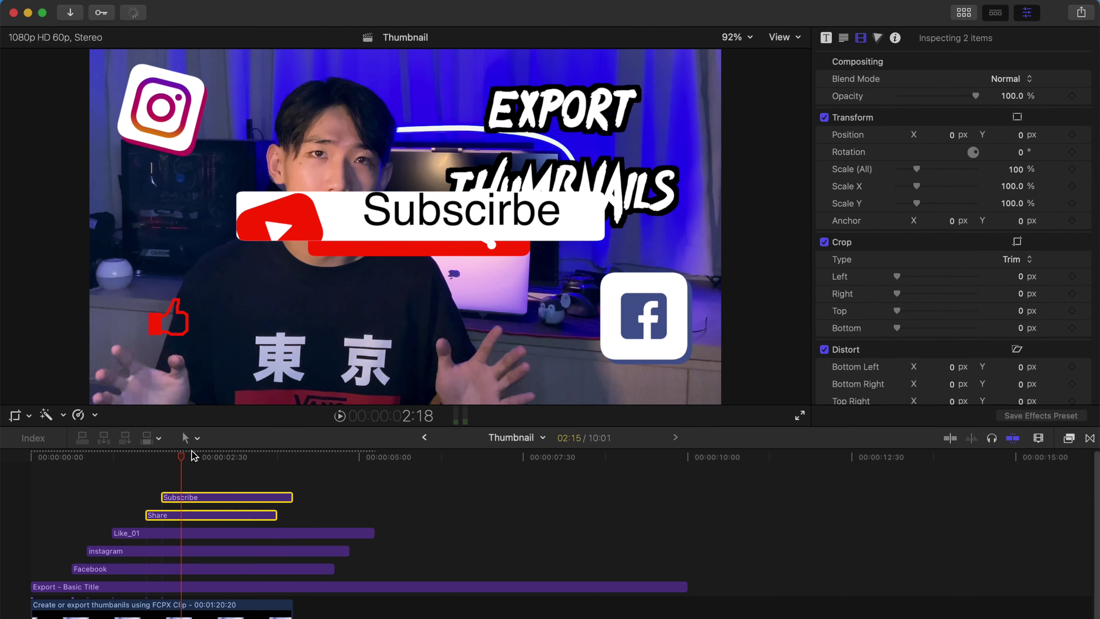
pyautogui.click(1081, 12)
pyautogui.click(717, 396)
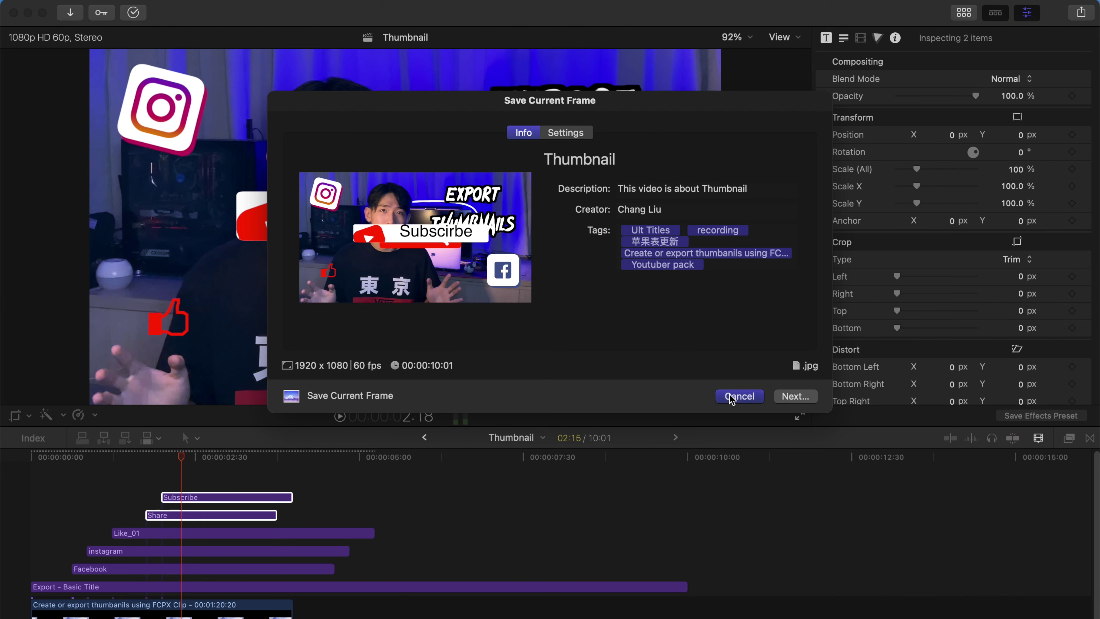
# - Lower the presenter footage clip's opacity to 26.07% in the Video inspector
pyautogui.scroll(-3, 386, 524)
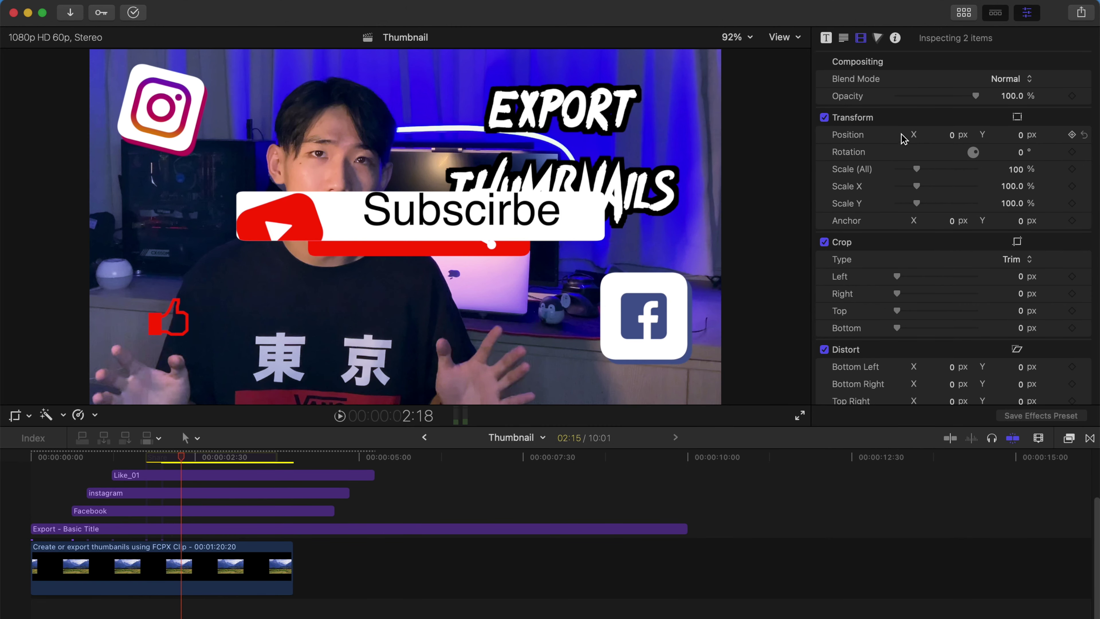
pyautogui.click(277, 571)
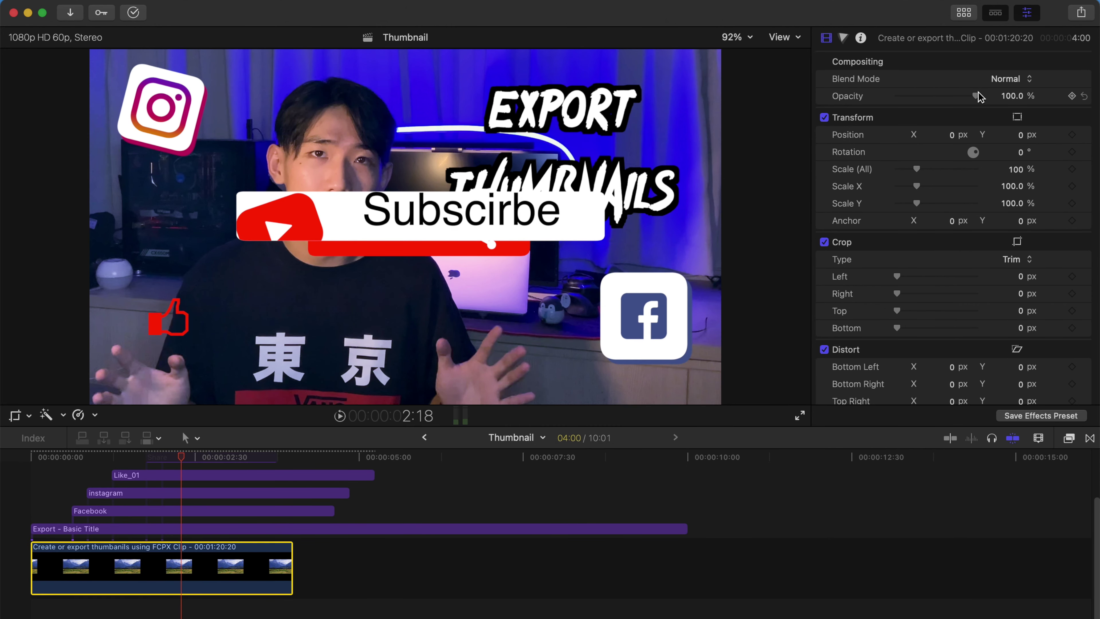
pyautogui.moveTo(975, 96); pyautogui.dragTo(919, 96)
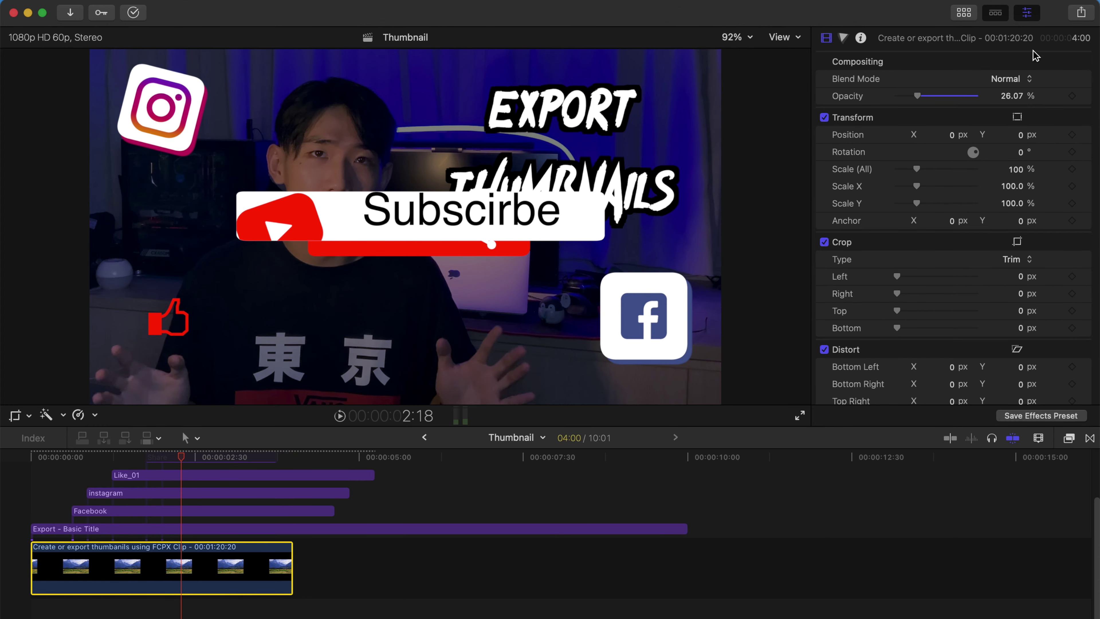
# - Preview the dimmed frame in the Save Current Frame dialog, cancel it, and restore the titles browser
pyautogui.click(1081, 12)
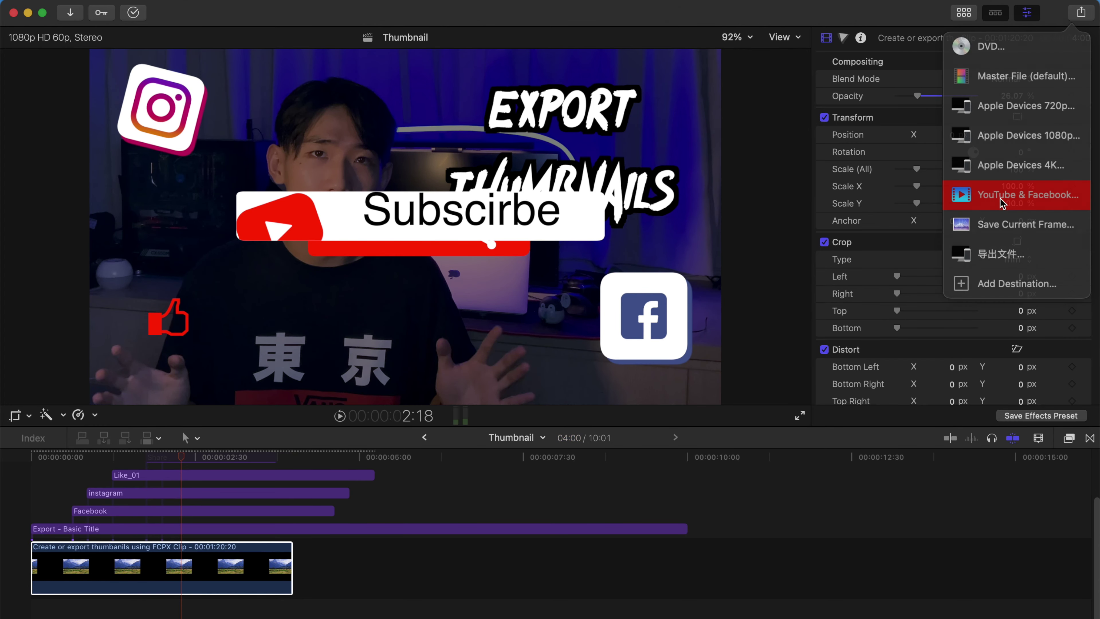
pyautogui.click(1004, 220)
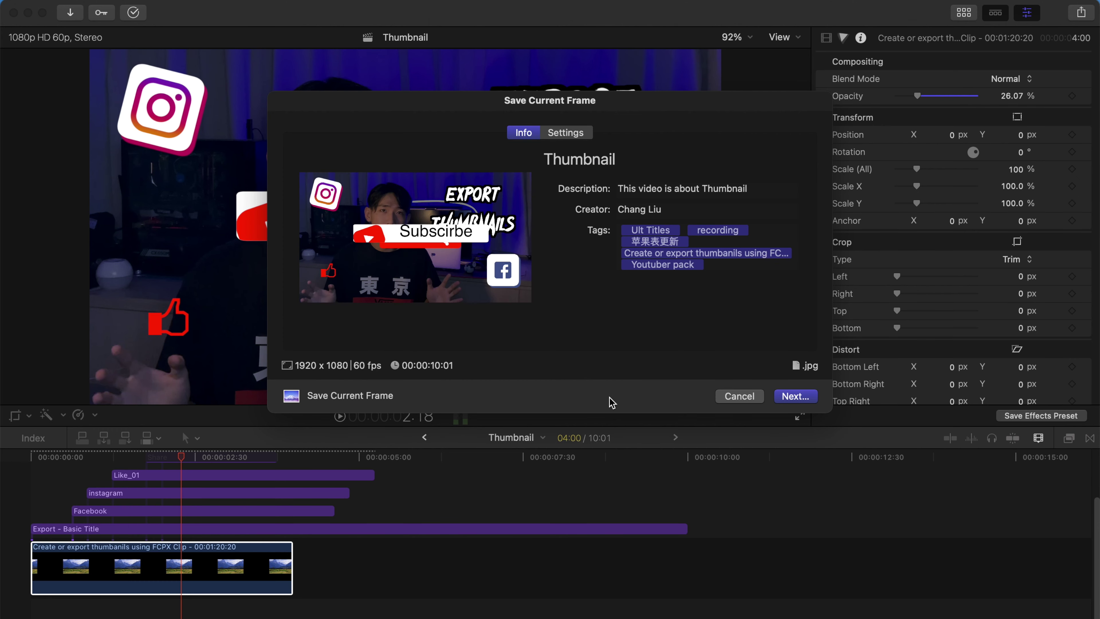
pyautogui.click(739, 396)
pyautogui.click(966, 16)
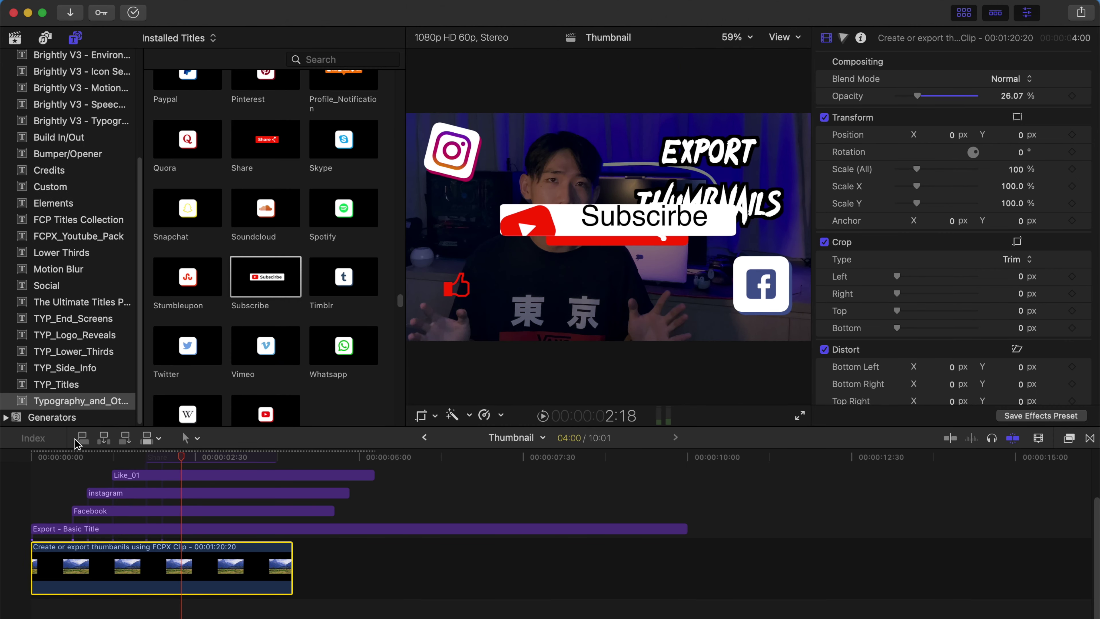
# - Find the Custom generator by searching generators for 'cus' and place it under the presenter clip
pyautogui.press('Down')
pyautogui.click(308, 59)
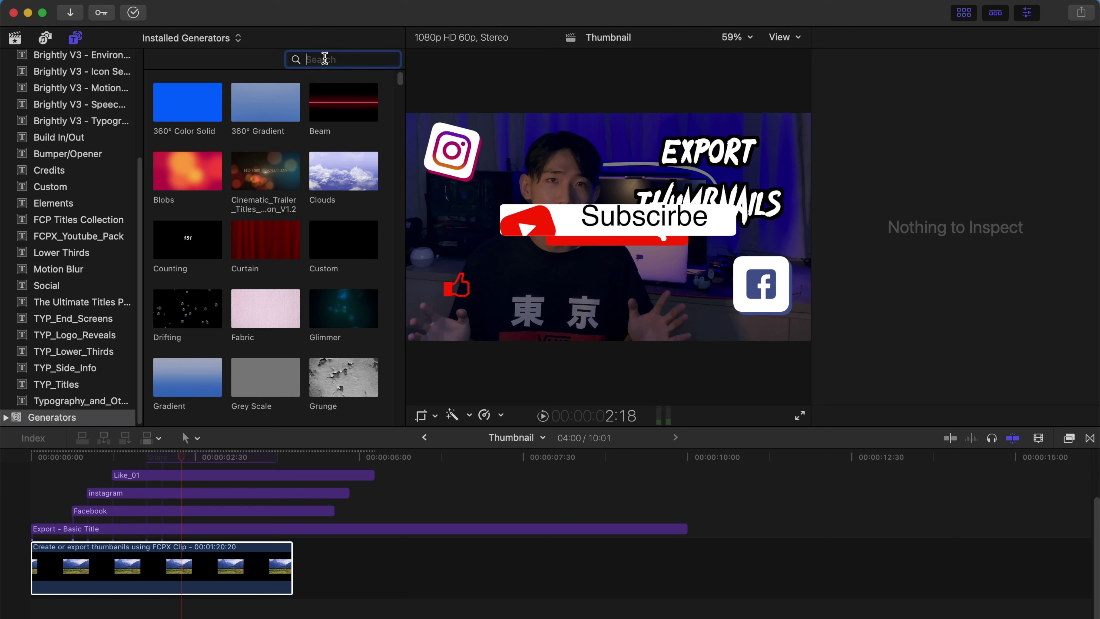
pyautogui.write('cus')
pyautogui.moveTo(187, 101); pyautogui.dragTo(33, 613)
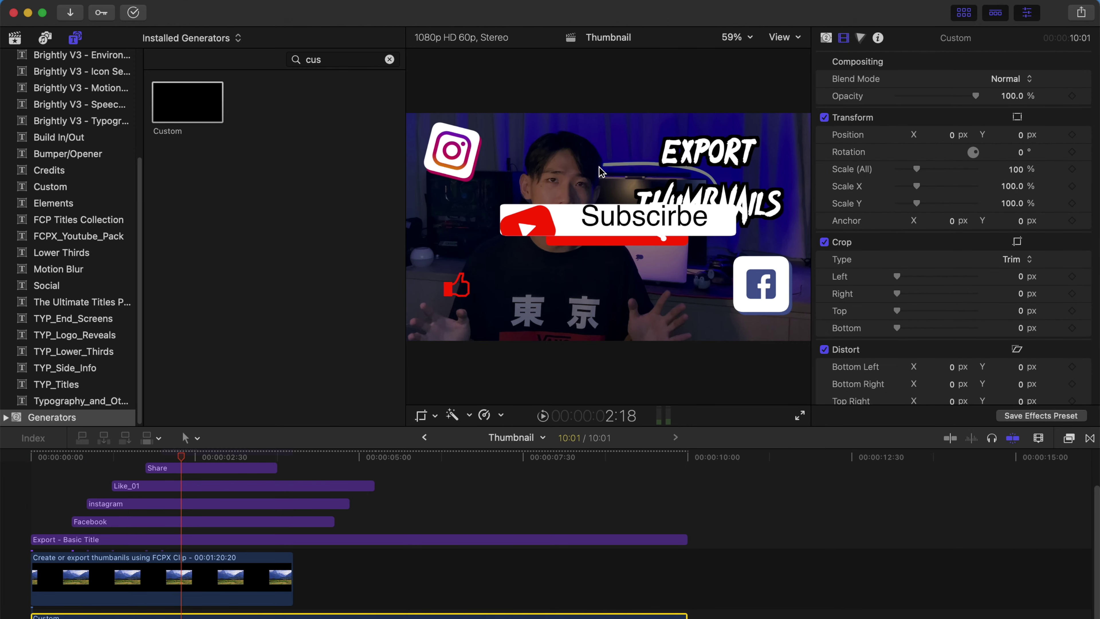